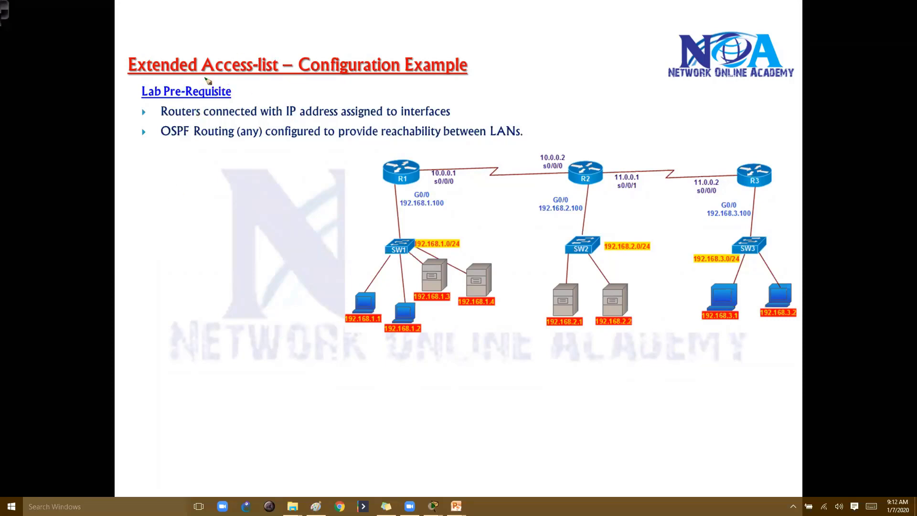
Circle the Lab Pre-Requisite heading and box the 192.168.1.0, 192.168.2.0 and 192.168.3.0 subnet labels in green
mouse_move(179, 76)
mouse_down()
mouse_move(225, 104)
mouse_move(186, 73)
mouse_up()
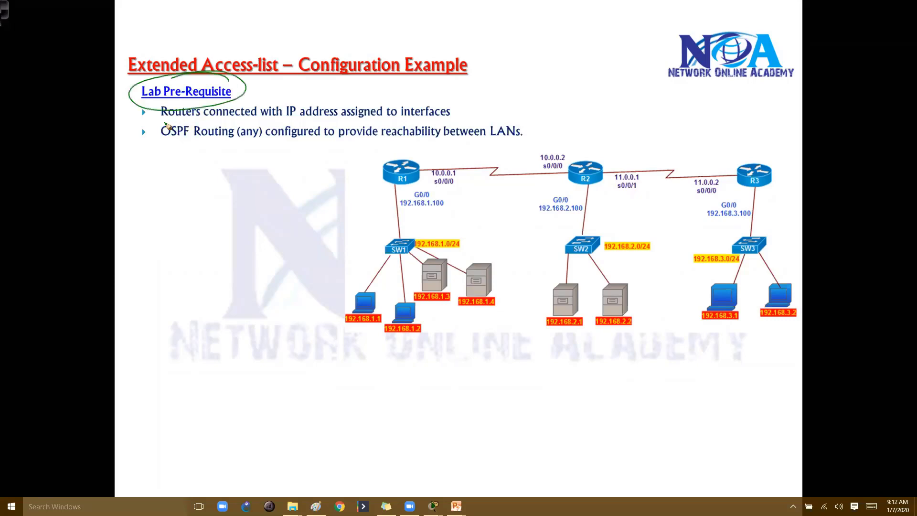
mouse_move(161, 105)
mouse_down()
mouse_move(162, 159)
mouse_move(170, 156)
mouse_up()
mouse_move(406, 264)
mouse_down()
mouse_move(423, 230)
mouse_move(406, 258)
mouse_up()
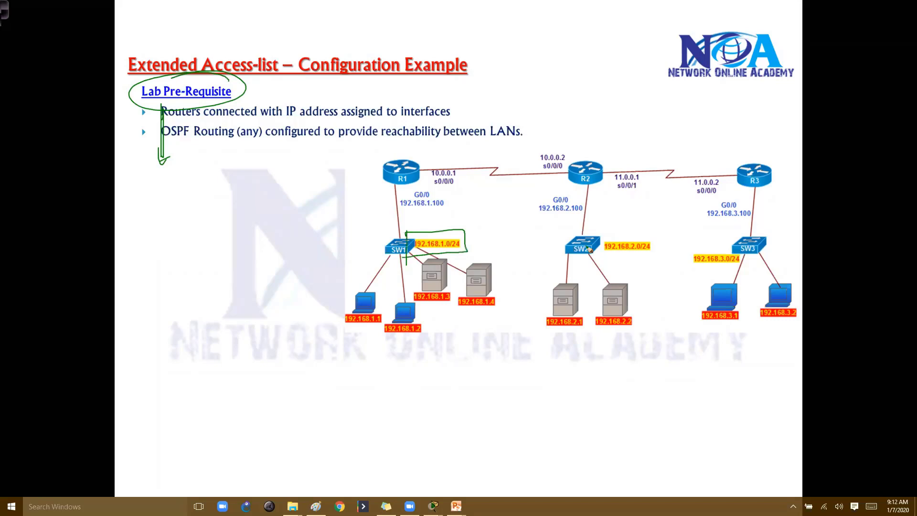
drag(596, 233, 584, 261)
drag(688, 250, 745, 256)
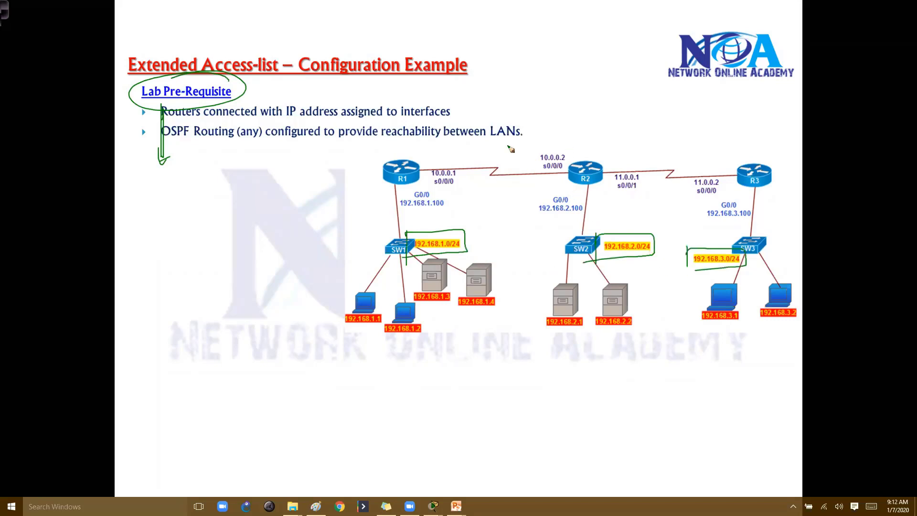
Circle the R1–R2 and R2–R3 serial links and write 'Routing' left of R1
drag(490, 150, 578, 143)
drag(690, 143, 720, 163)
drag(699, 196, 720, 163)
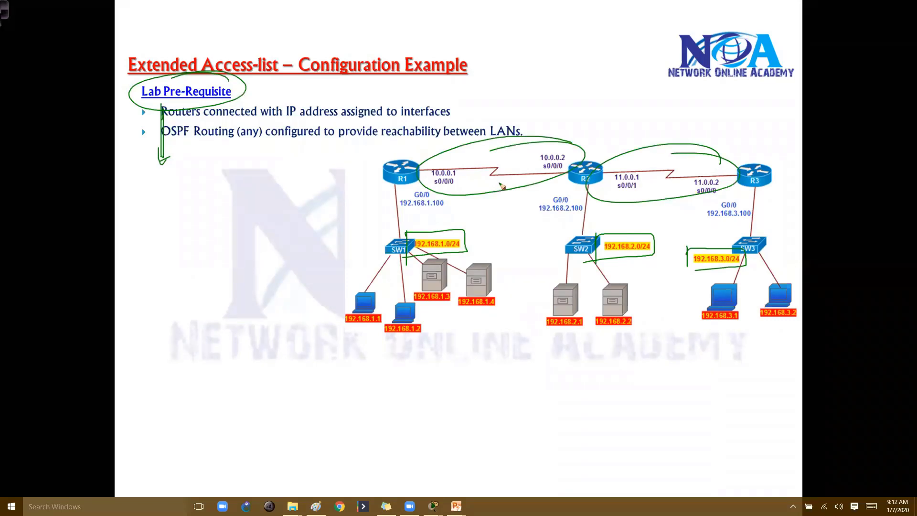
mouse_move(254, 183)
mouse_down()
mouse_move(283, 204)
mouse_move(316, 197)
mouse_move(311, 187)
mouse_move(292, 213)
mouse_move(346, 205)
mouse_up()
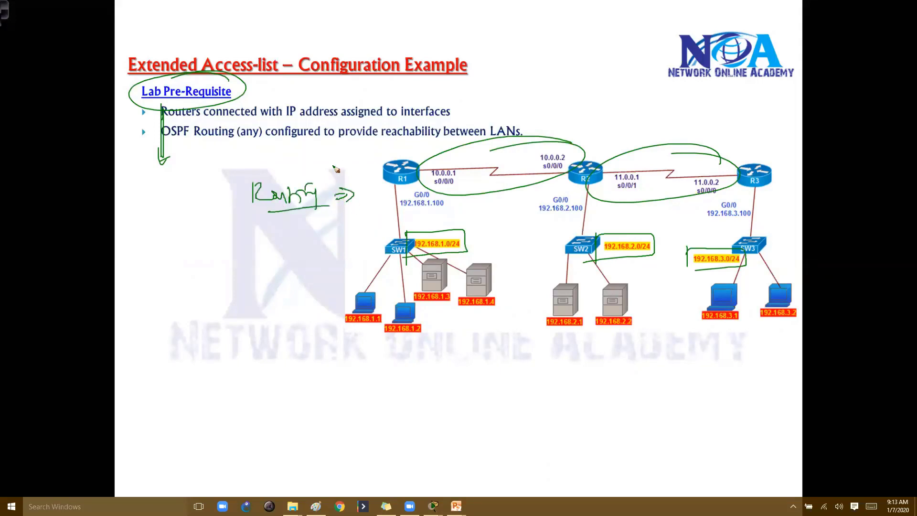
Underline 'connected', circle 'interfaces', and write an underlined 'Up Up' note beside it
mouse_move(203, 120)
mouse_down()
mouse_move(317, 119)
mouse_move(295, 106)
mouse_move(340, 117)
mouse_up()
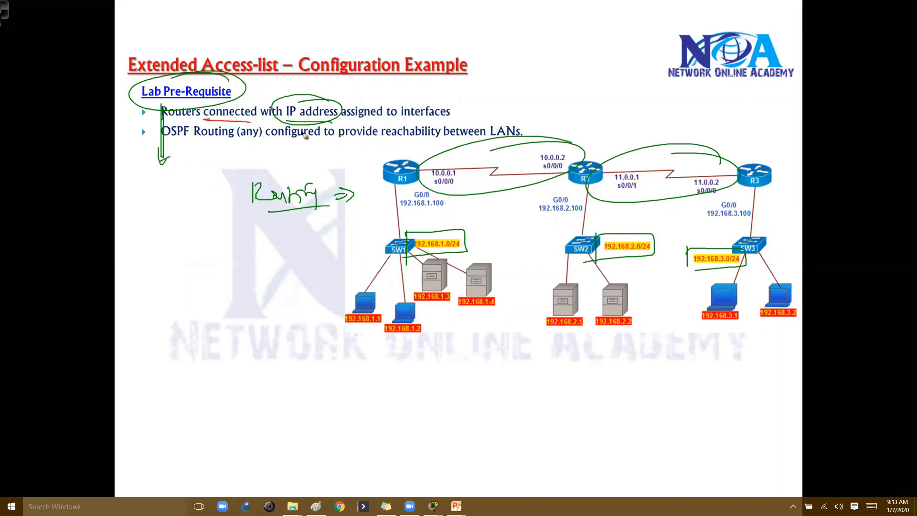
mouse_move(394, 128)
mouse_down()
mouse_move(445, 110)
mouse_move(468, 104)
mouse_up()
drag(473, 103, 475, 113)
mouse_move(486, 102)
mouse_down()
mouse_move(499, 106)
mouse_move(497, 116)
mouse_up()
drag(475, 117, 503, 109)
drag(517, 102, 525, 104)
drag(522, 98, 533, 103)
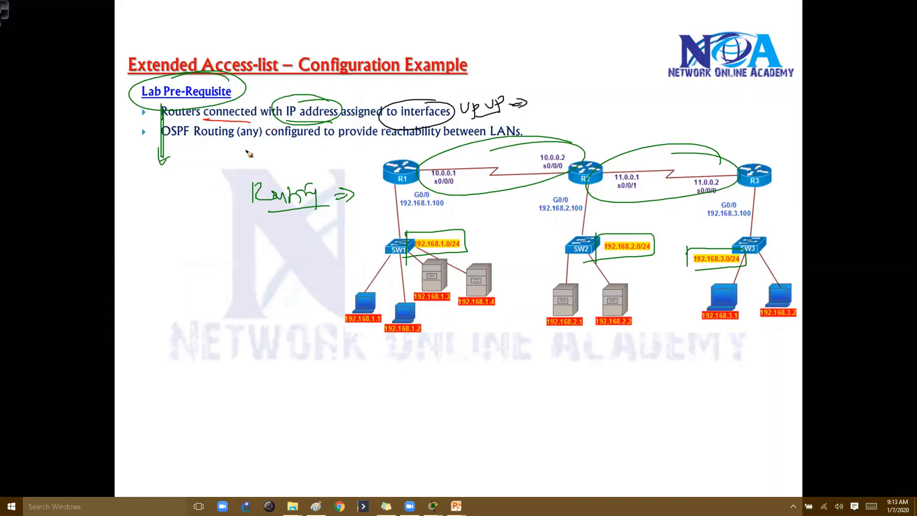
Erase the green ink, tick the first bullet, circle 'OSPF Routing (any)', and mark the diagram as OSPF Area 0
key(e)
drag(152, 110, 174, 105)
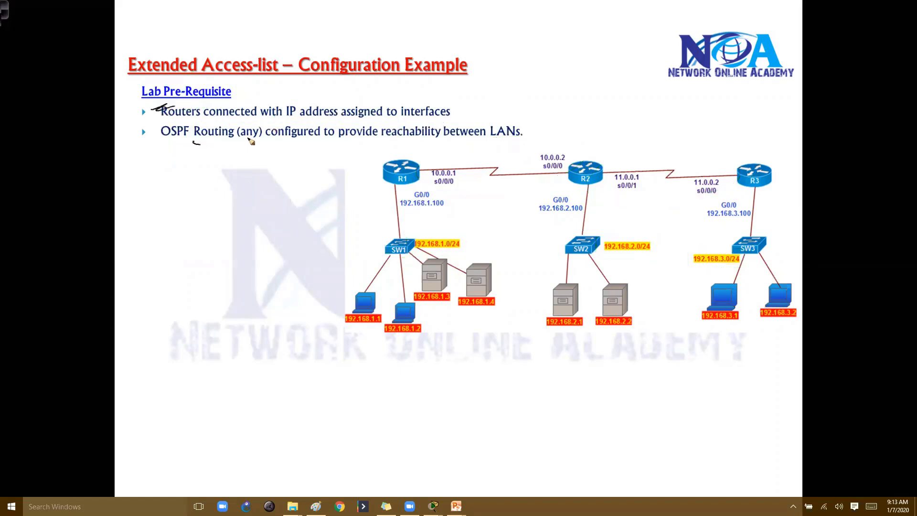
mouse_move(261, 123)
mouse_down()
mouse_move(196, 142)
mouse_move(212, 172)
mouse_move(224, 165)
mouse_up()
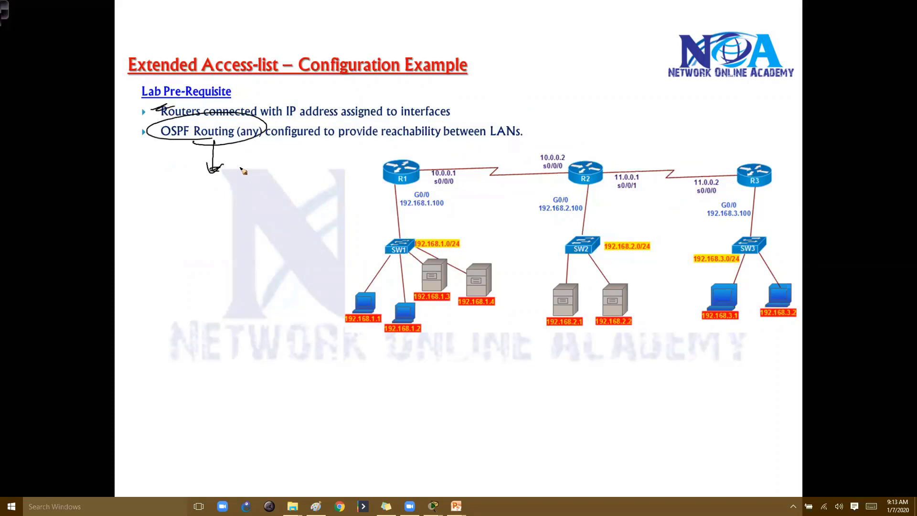
mouse_move(501, 202)
mouse_down()
mouse_move(520, 216)
mouse_move(535, 198)
mouse_move(551, 206)
mouse_up()
mouse_move(741, 156)
mouse_down()
mouse_move(366, 212)
mouse_move(480, 340)
mouse_move(639, 135)
mouse_up()
mouse_move(577, 88)
mouse_down()
mouse_move(577, 103)
mouse_move(630, 91)
mouse_move(646, 103)
mouse_up()
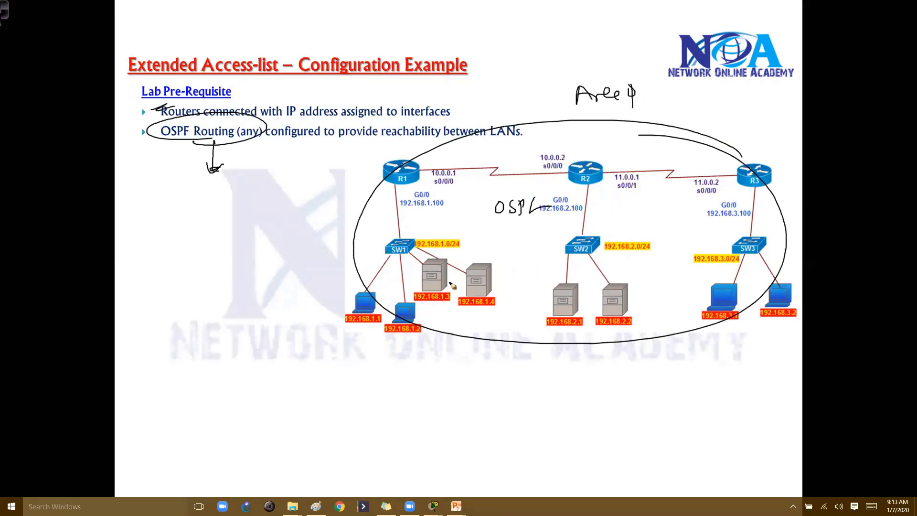
Circle SW1's hosts and draw arrows linking them to the other LANs
mouse_move(468, 265)
mouse_down()
mouse_move(460, 316)
mouse_move(418, 258)
mouse_up()
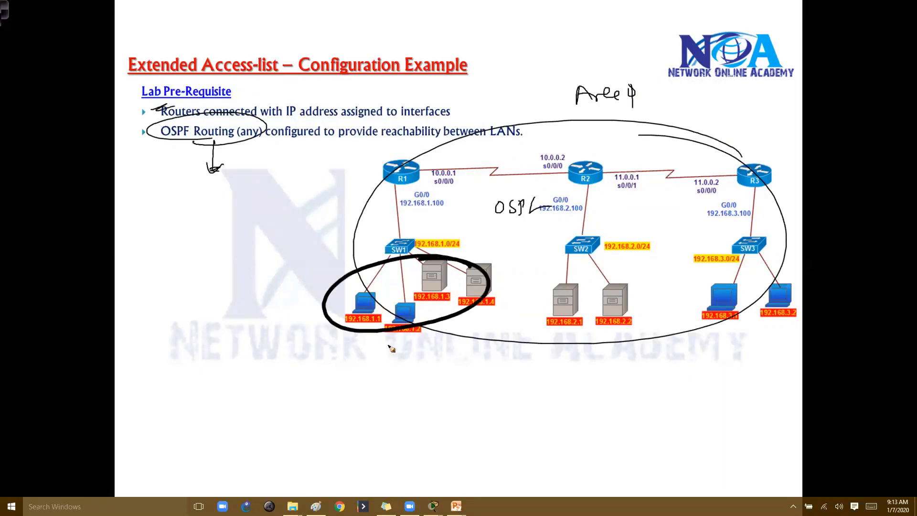
mouse_move(389, 331)
mouse_down()
mouse_move(445, 368)
mouse_move(571, 341)
mouse_move(564, 322)
mouse_move(573, 329)
mouse_move(508, 380)
mouse_move(743, 361)
mouse_move(762, 316)
mouse_up()
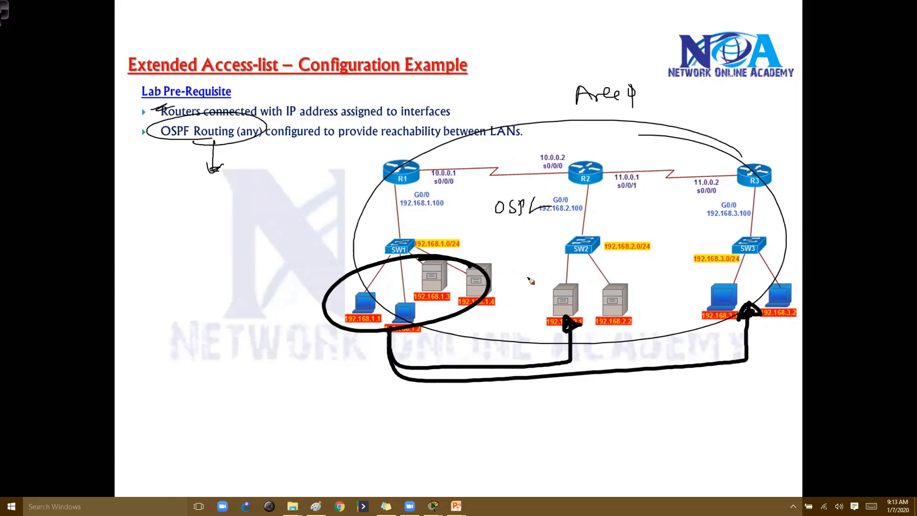
mouse_move(494, 281)
mouse_down()
mouse_move(714, 276)
mouse_move(724, 285)
mouse_up()
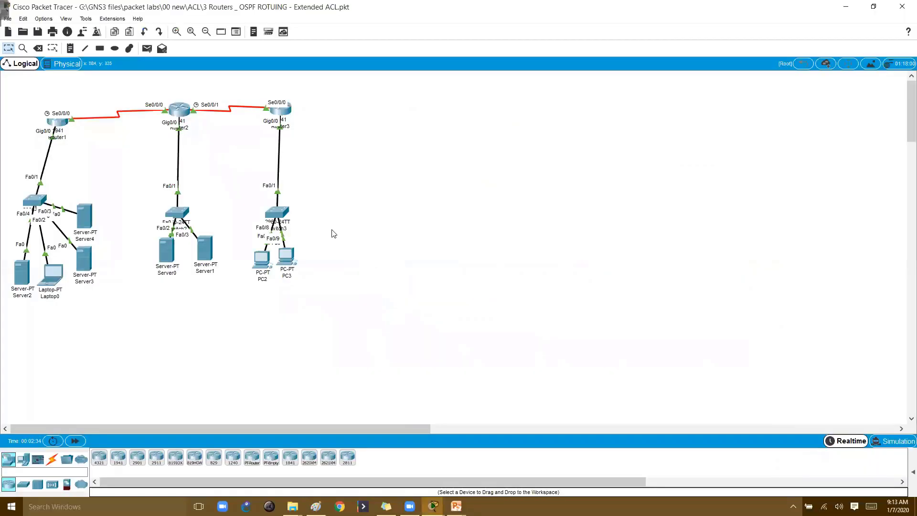
On Router1's CLI, enter enable mode and run show ip interface brief
click(59, 127)
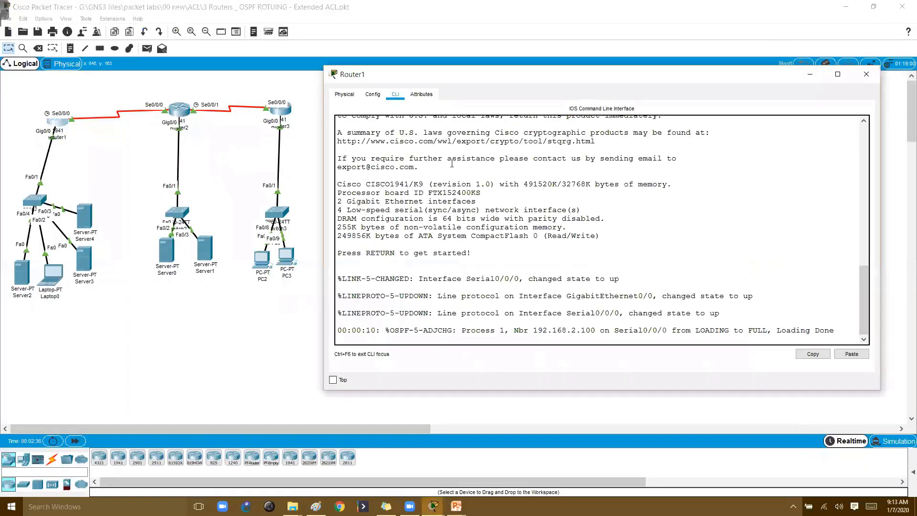
key(Return)
text(en)
key(Tab)
key(Return)
key(Return)
text(show )
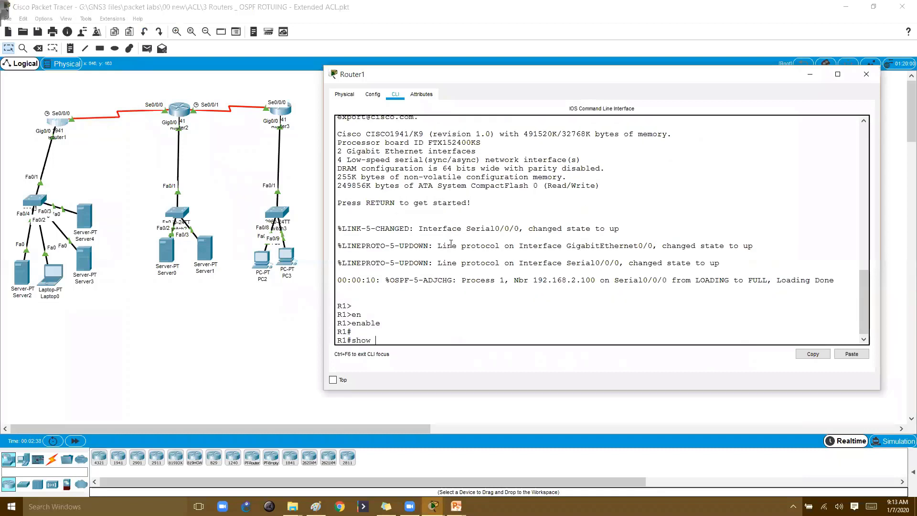
text(ip  int)
key(Tab)
text(br)
key(Tab)
key(Return)
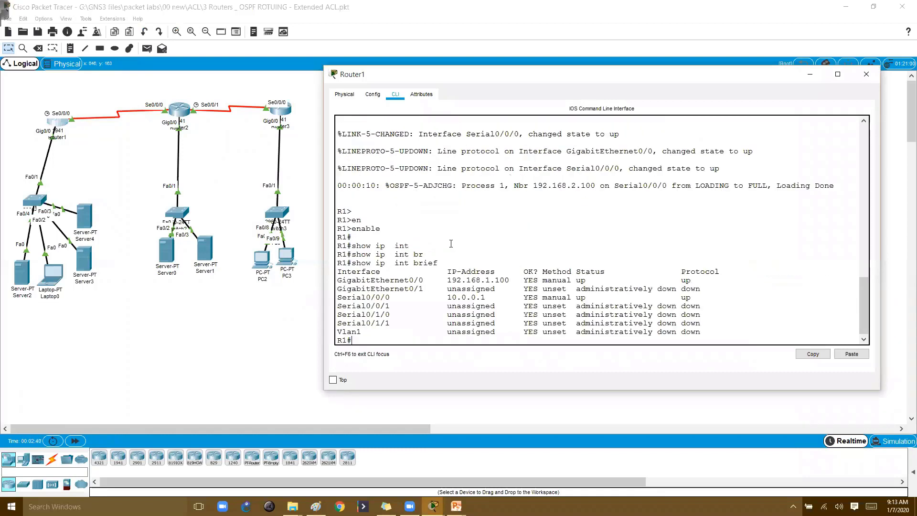
key(Return)
key(Return)
Run show ip route ospf and highlight the three OSPF-learned routes
text(show )
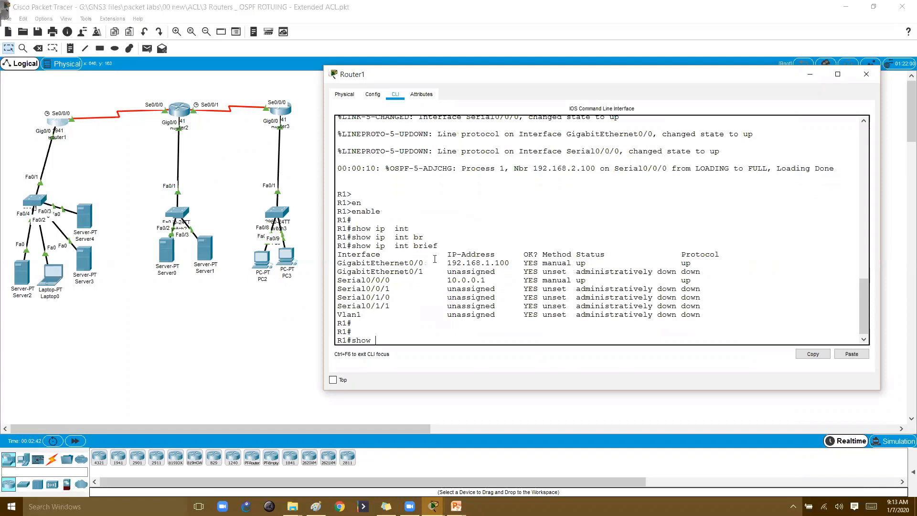
text(ip rou)
key(Tab)
text(os)
key(Tab)
key(Return)
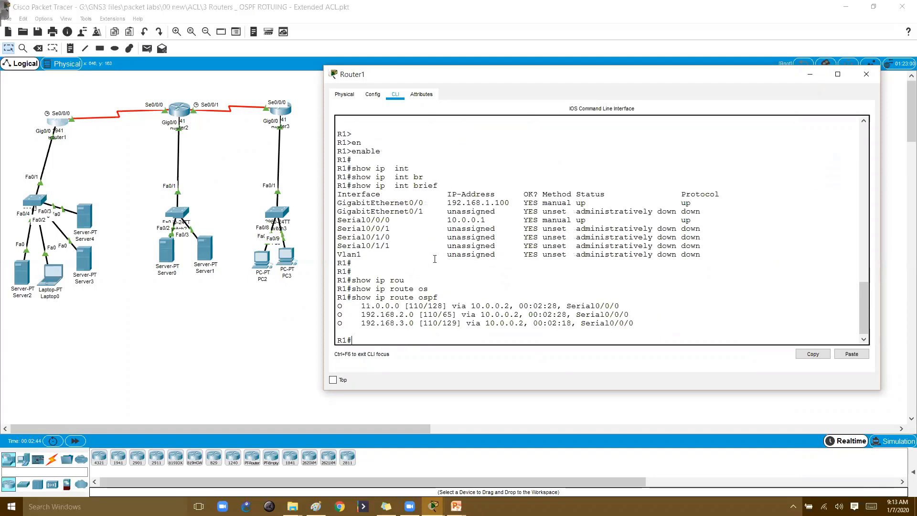
drag(347, 306, 472, 333)
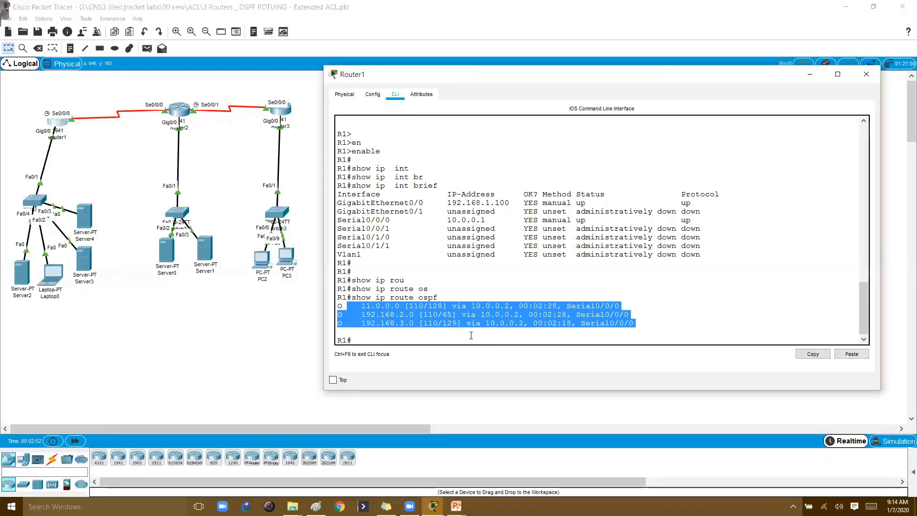
click(469, 333)
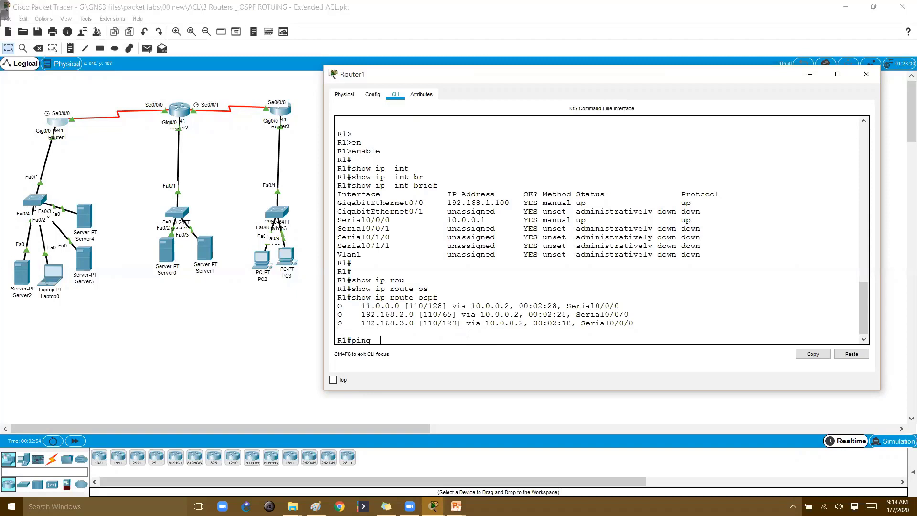
Ping 192.168.3.1 and then 192.168.3.2 from Router1
text(ping  192.168.3.1)
key(Return)
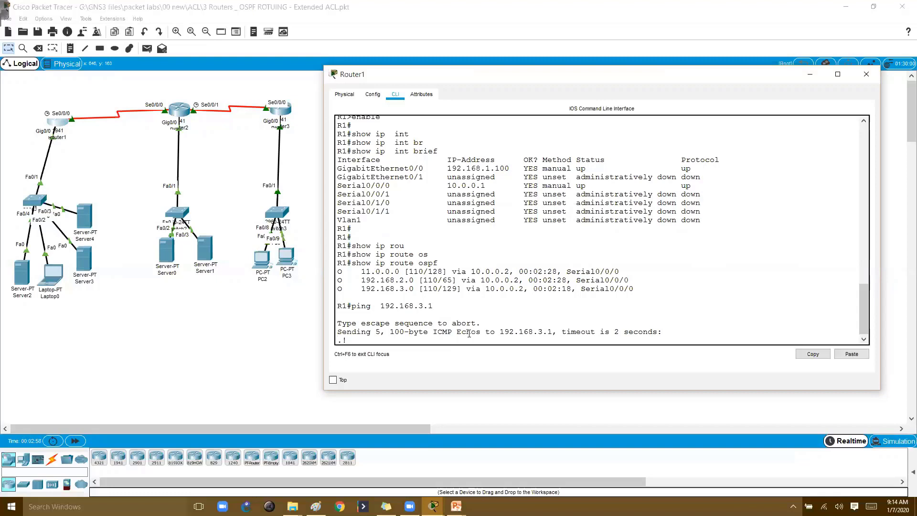
key(Up)
key(BackSpace)
key(BackSpace)
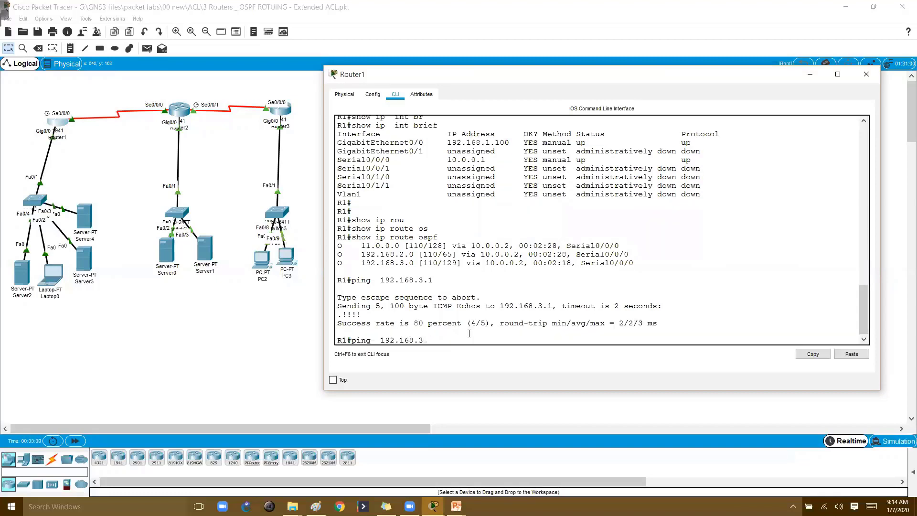
text(.2)
key(Return)
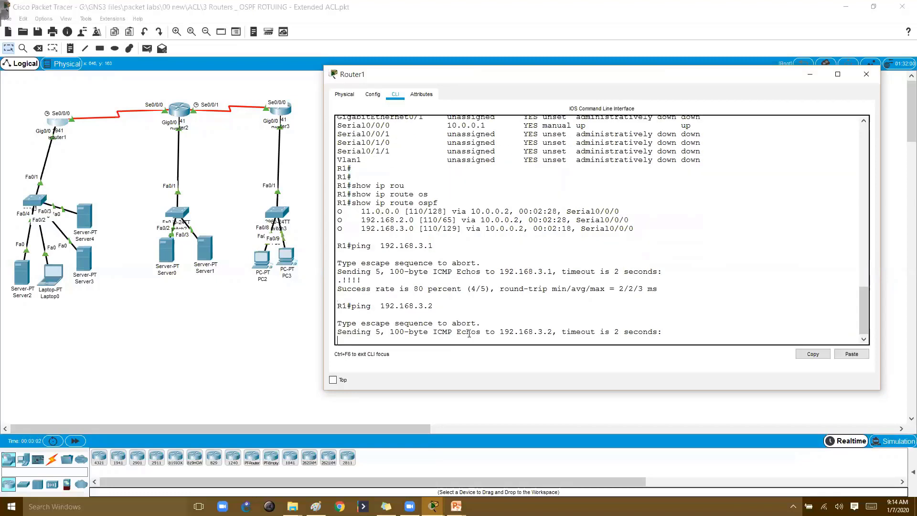
key(Return)
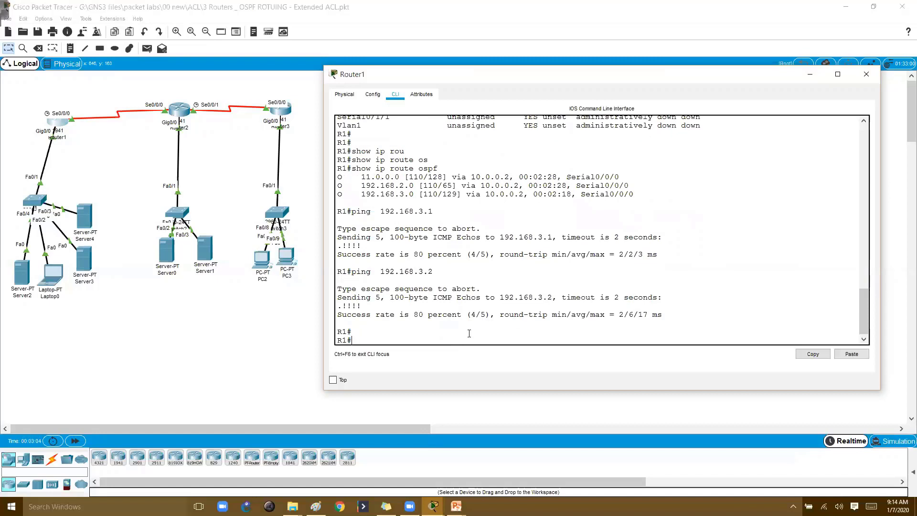
Open Server2's Command Prompt and run ipconfig to view its IP settings
click(99, 321)
click(22, 273)
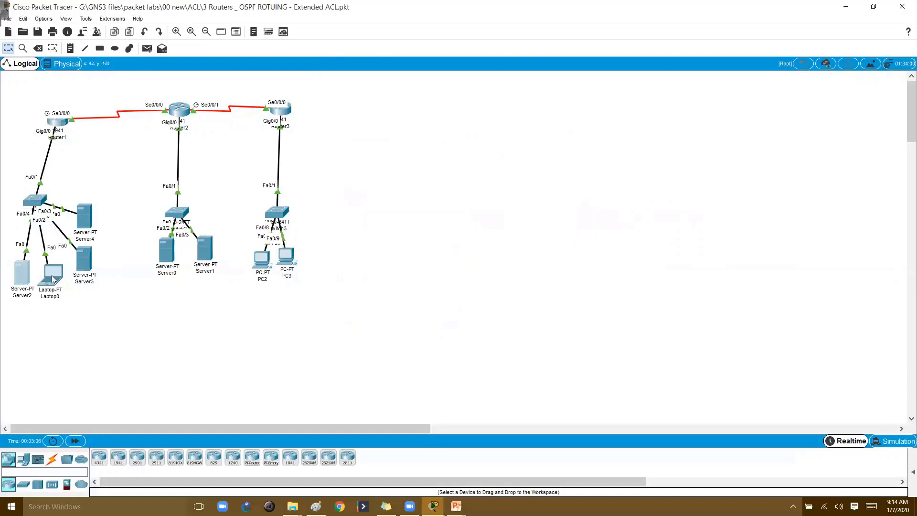
click(364, 93)
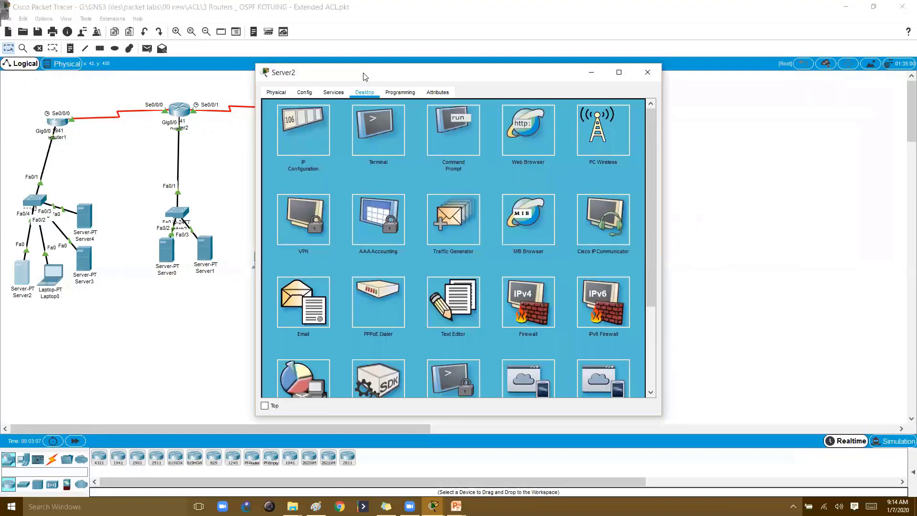
drag(382, 72, 466, 85)
click(544, 137)
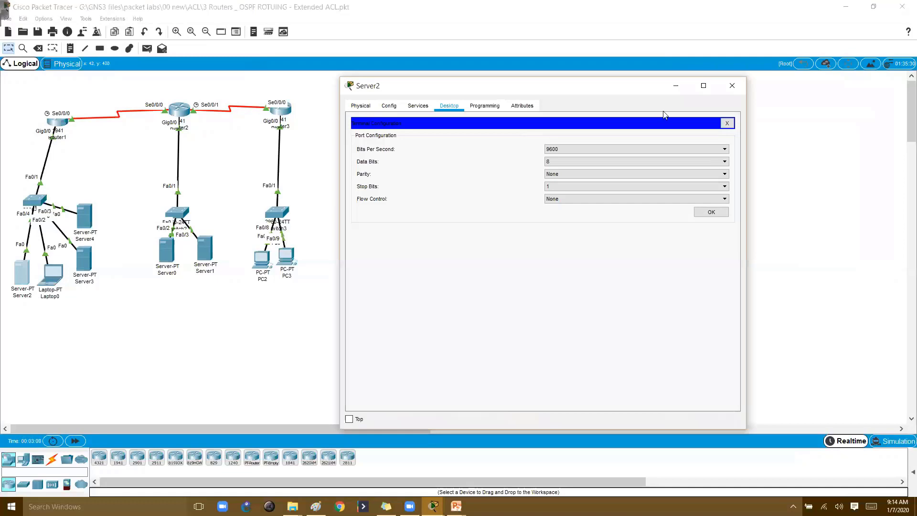
click(726, 124)
click(537, 155)
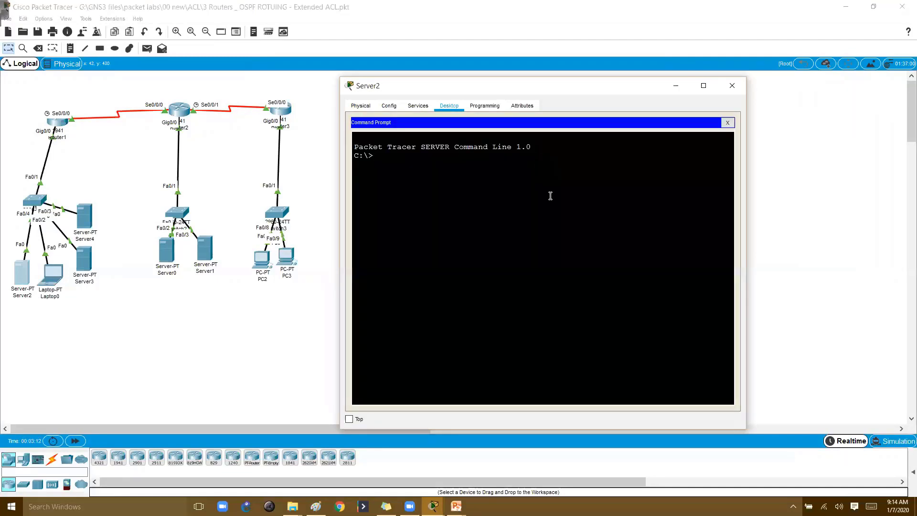
text(ipconfig)
key(Return)
Ping 192.168.2.1 from Server2, stop it with Ctrl+C, then open PC2
text(ping  192.168.)
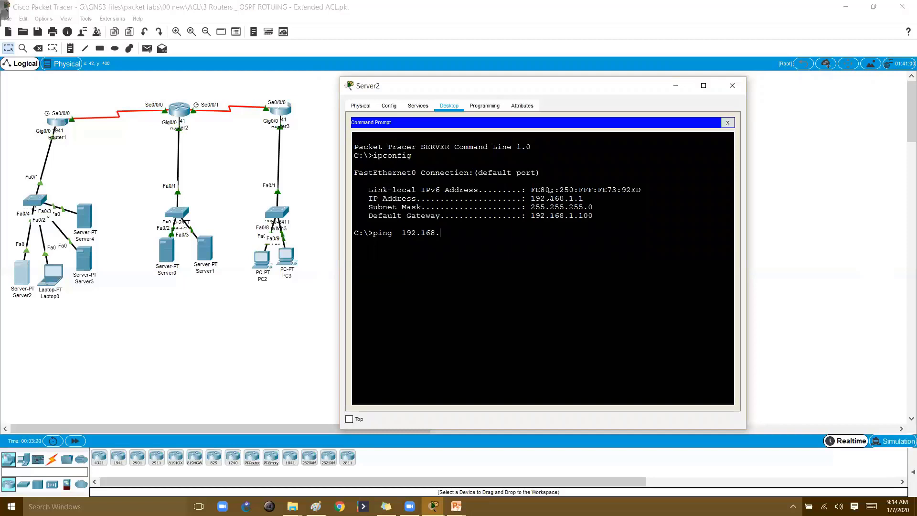
text(2.1)
key(Return)
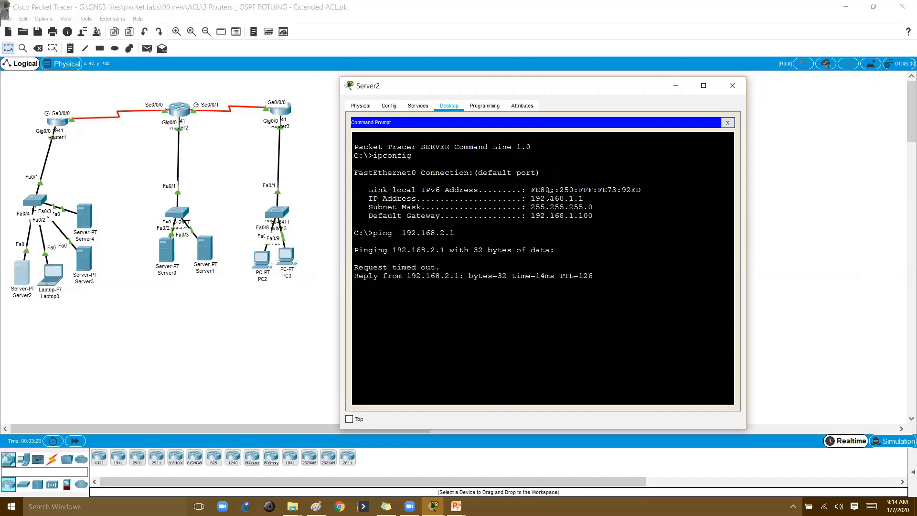
key(ctrl+c)
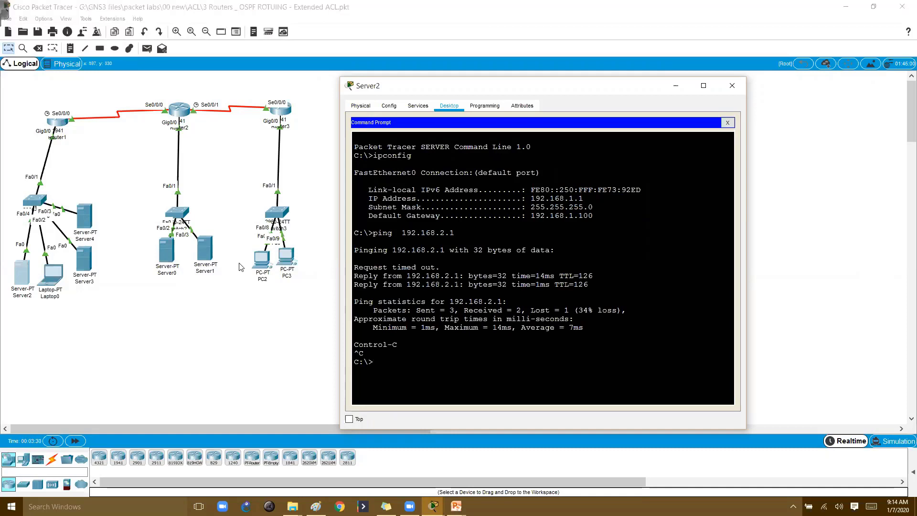
click(229, 397)
click(261, 260)
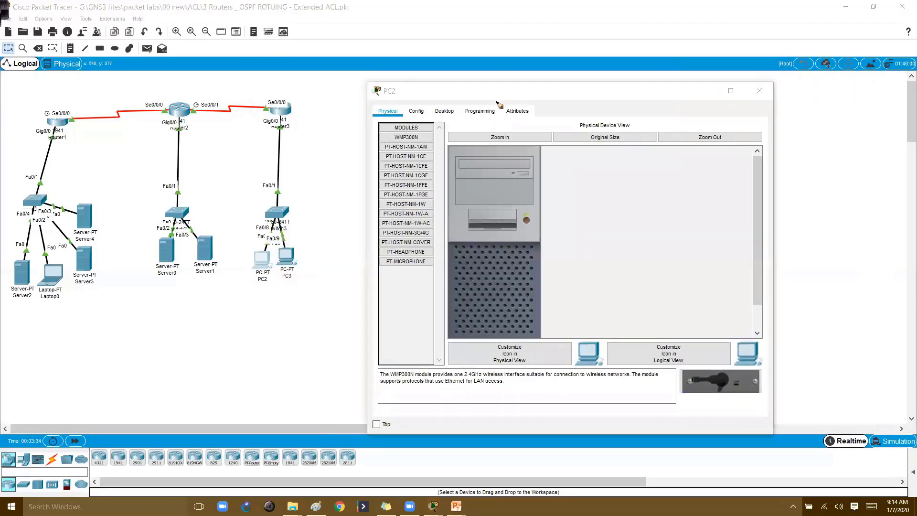
Handwrite 'Service → http' and 'ping' on the topology canvas
click(172, 319)
mouse_move(101, 330)
mouse_down()
mouse_move(153, 322)
mouse_move(166, 331)
mouse_move(182, 322)
mouse_move(118, 350)
mouse_up()
mouse_move(184, 319)
mouse_down()
mouse_move(194, 324)
mouse_move(182, 330)
mouse_move(214, 327)
mouse_up()
mouse_move(221, 308)
mouse_down()
mouse_move(222, 328)
mouse_move(229, 315)
mouse_up()
drag(231, 309, 231, 328)
drag(237, 329, 241, 318)
drag(239, 336, 210, 339)
mouse_move(250, 302)
mouse_down()
mouse_move(242, 337)
mouse_move(279, 312)
mouse_move(285, 332)
mouse_up()
Circle the ping note in red with an underlined arrow to ICMP, and circle http in black
mouse_move(282, 300)
mouse_down()
mouse_move(300, 318)
mouse_move(271, 333)
mouse_move(255, 371)
mouse_up()
mouse_move(273, 359)
mouse_down()
mouse_move(269, 370)
mouse_move(293, 364)
mouse_up()
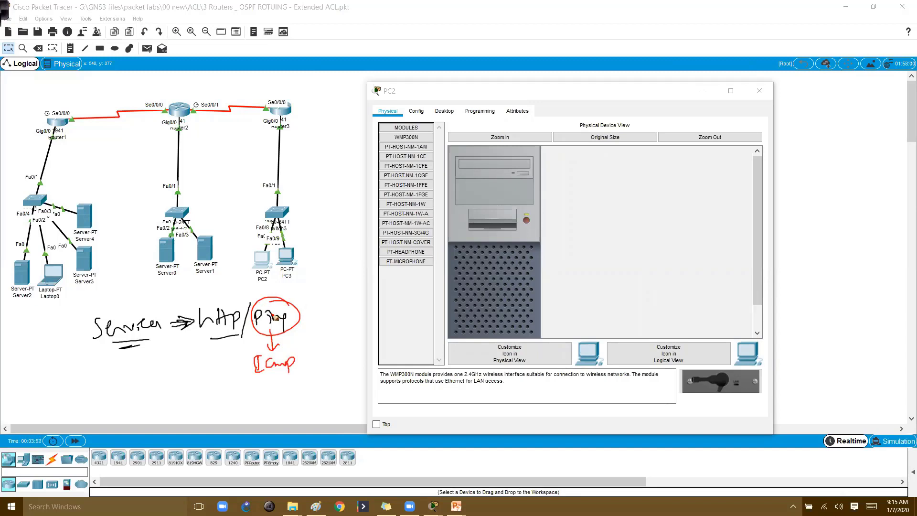
drag(269, 377, 286, 374)
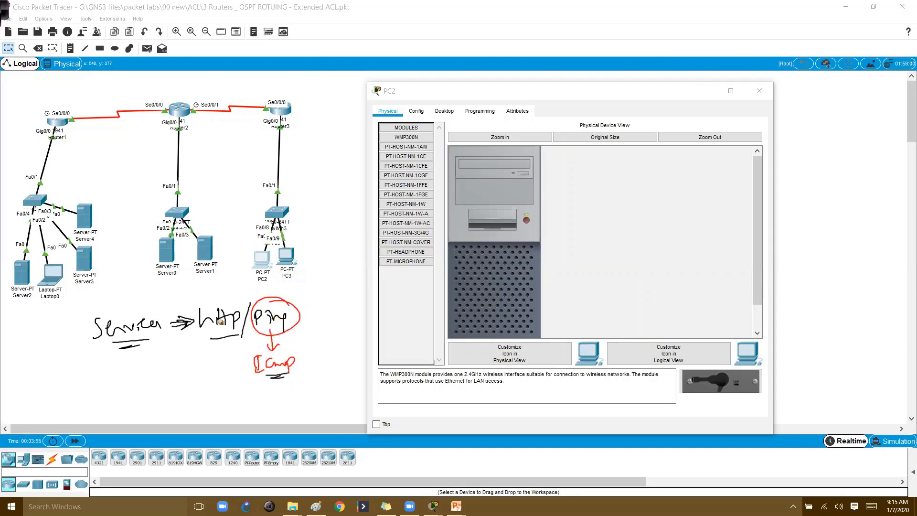
drag(218, 302, 215, 301)
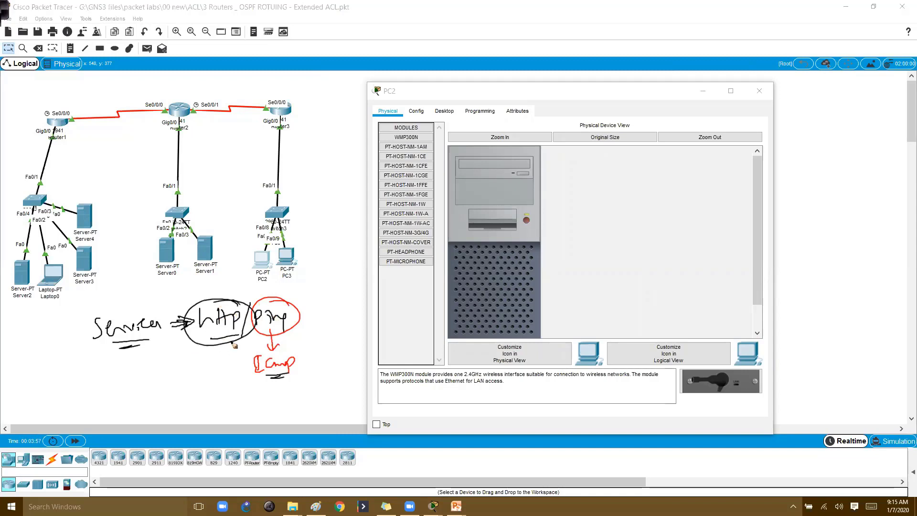
drag(234, 345, 206, 317)
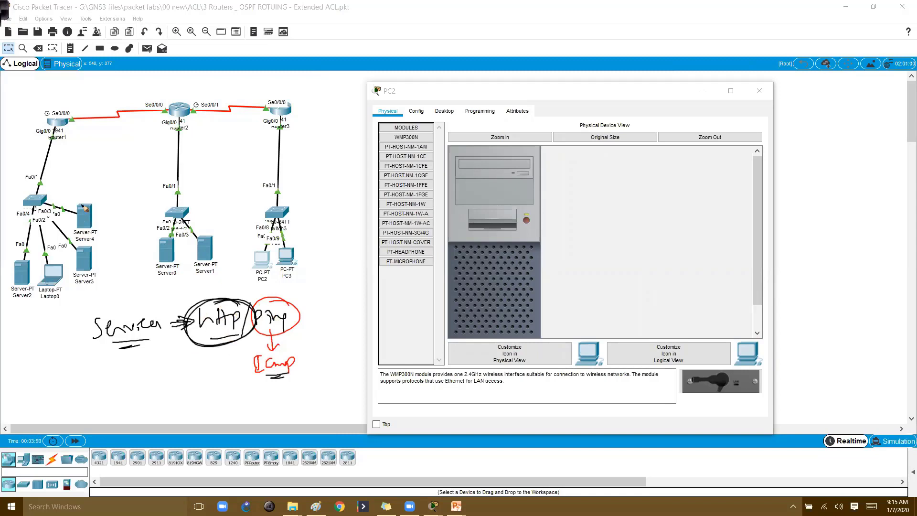
Box Server4 and label it HTTP
mouse_move(93, 200)
mouse_down()
mouse_move(71, 237)
mouse_move(95, 197)
mouse_move(67, 189)
mouse_move(78, 180)
mouse_up()
drag(79, 173, 91, 172)
mouse_move(84, 172)
mouse_down()
mouse_move(84, 189)
mouse_move(100, 170)
mouse_up()
drag(94, 171, 94, 188)
mouse_move(97, 188)
mouse_down()
mouse_move(97, 171)
mouse_move(98, 183)
mouse_up()
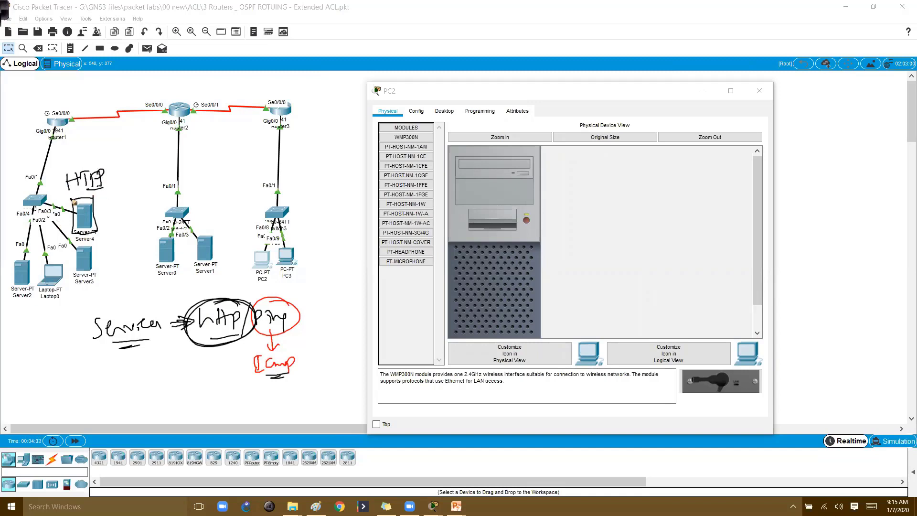
mouse_move(70, 224)
mouse_down()
mouse_move(70, 215)
mouse_move(98, 205)
mouse_move(75, 231)
mouse_up()
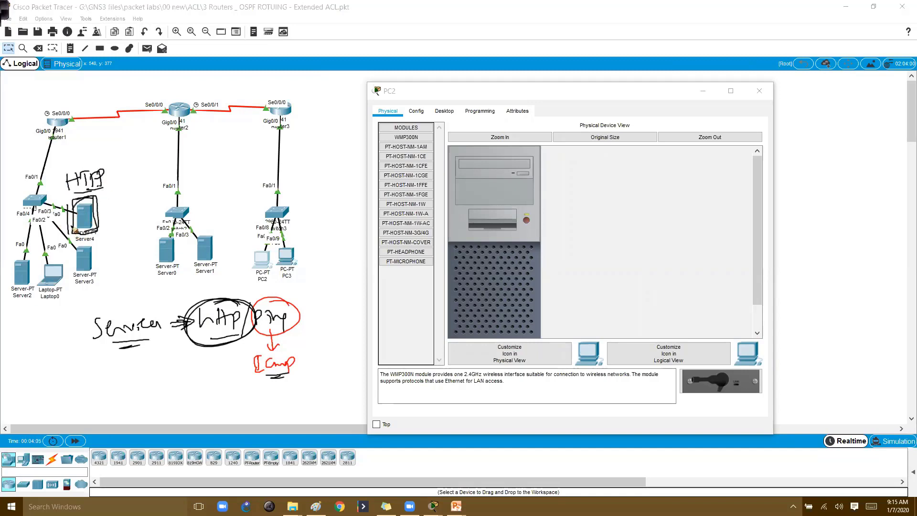
Add a Server-PT below Server2 as Server5 and dismiss PC2's window
click(23, 459)
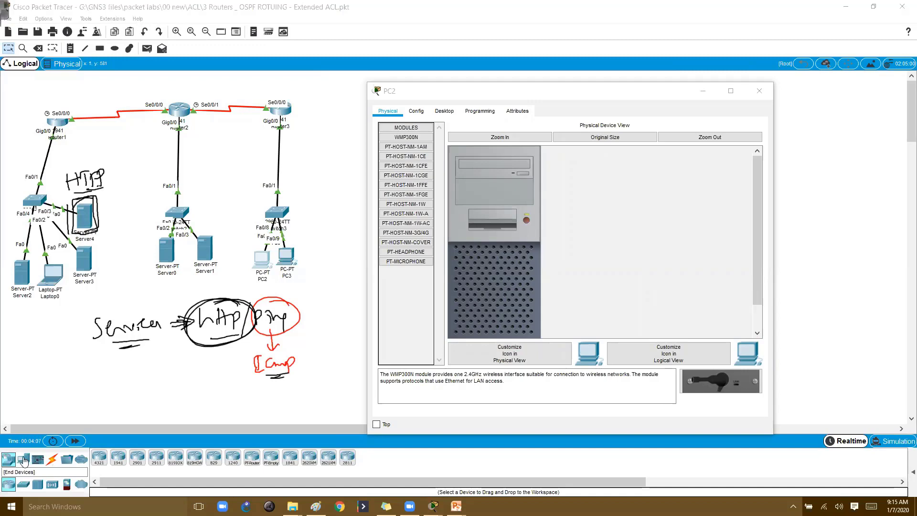
drag(133, 466, 63, 341)
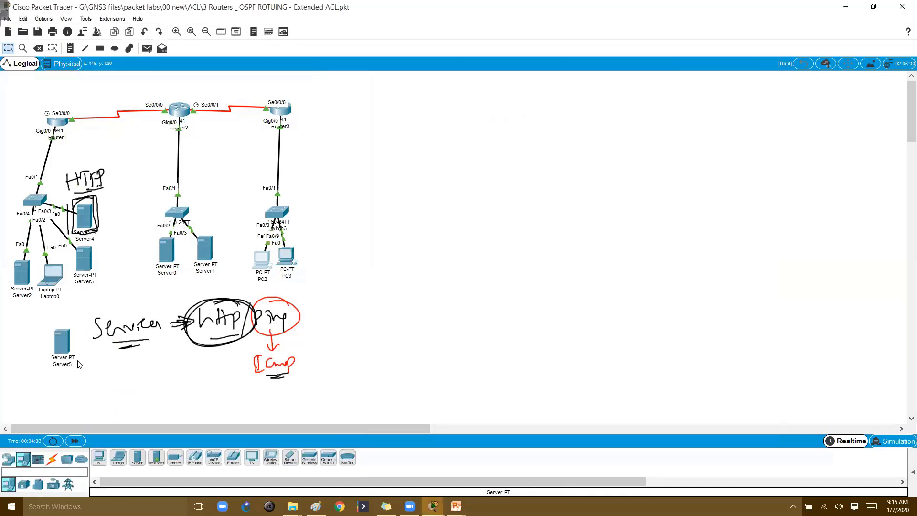
click(262, 258)
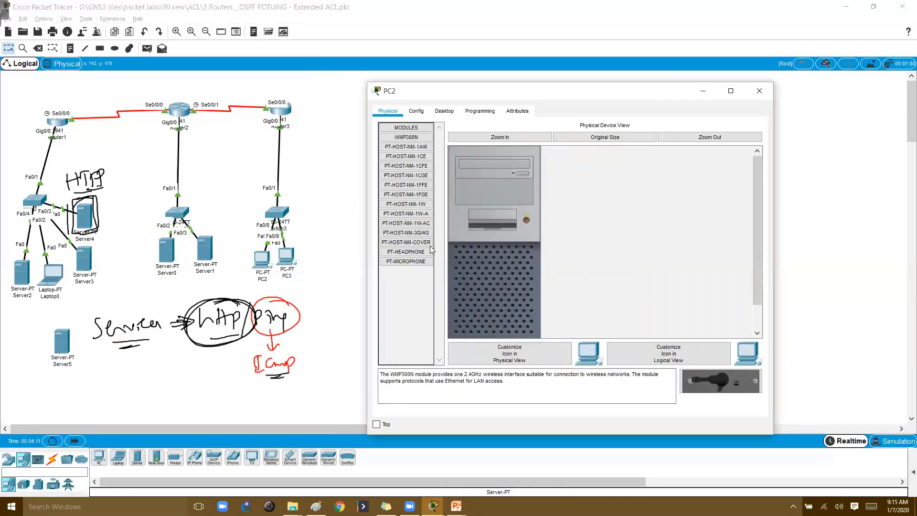
click(250, 175)
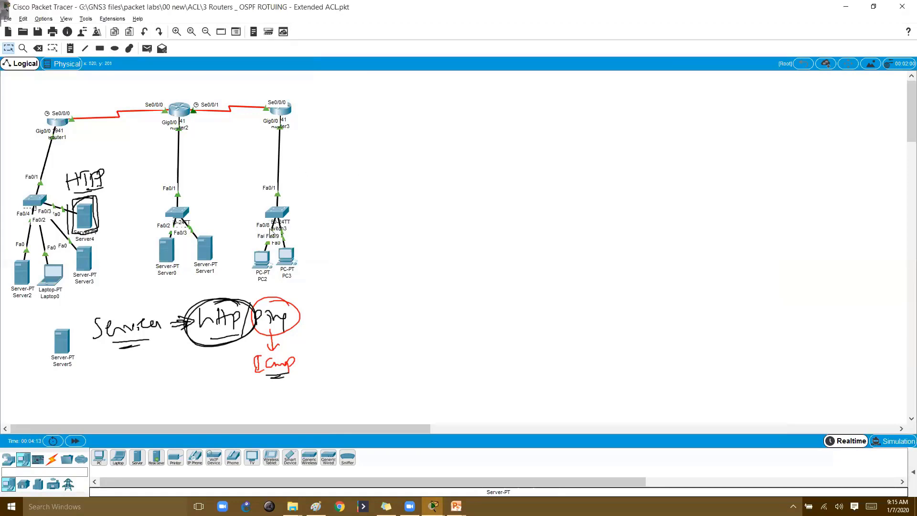
Open PC3's Web Browser and ink 192.168.1.4 beside the HTTP note
click(286, 257)
click(367, 91)
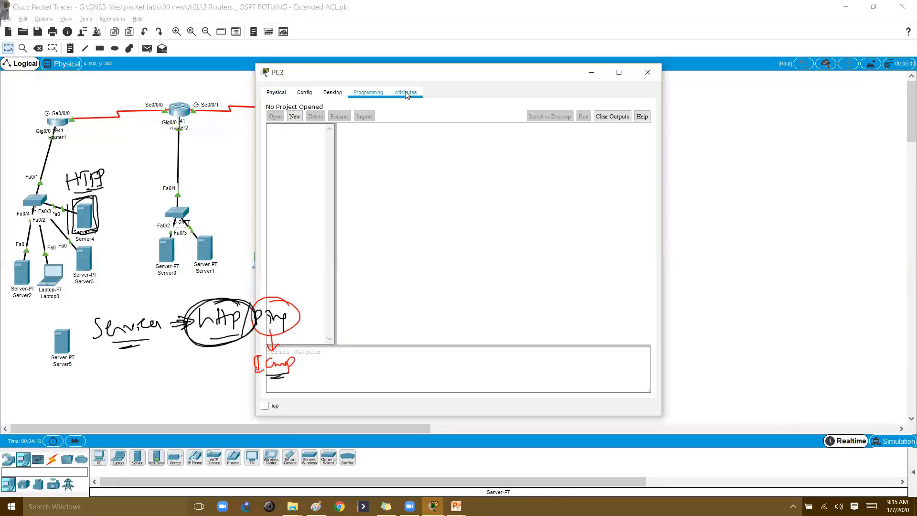
click(331, 92)
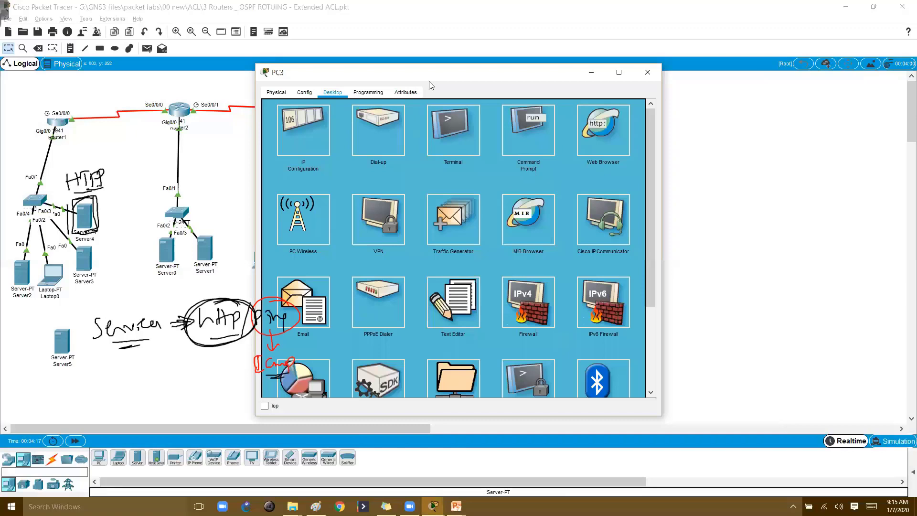
drag(419, 75, 517, 61)
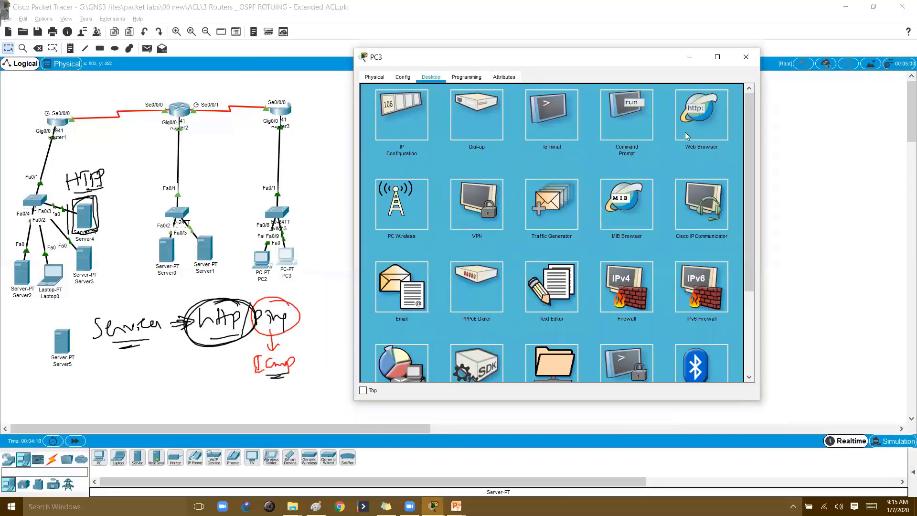
click(712, 128)
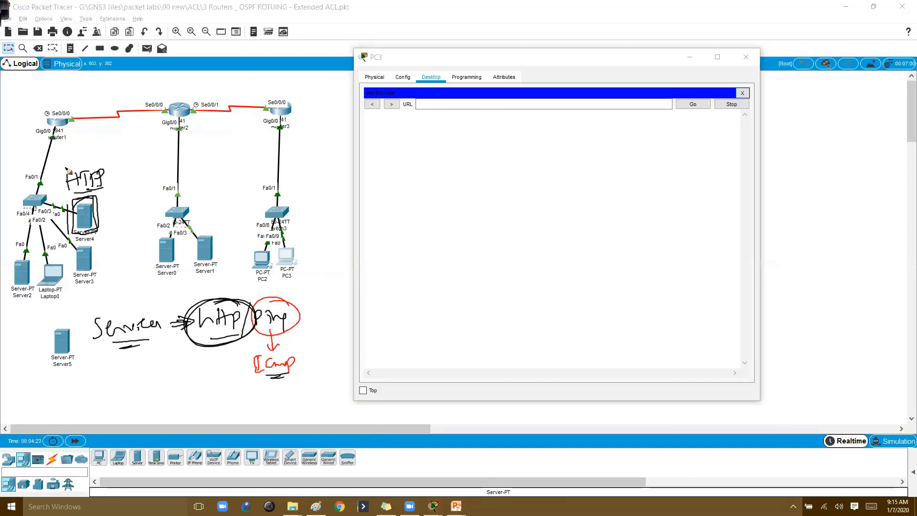
mouse_move(58, 161)
mouse_down()
mouse_move(67, 169)
mouse_move(95, 158)
mouse_up()
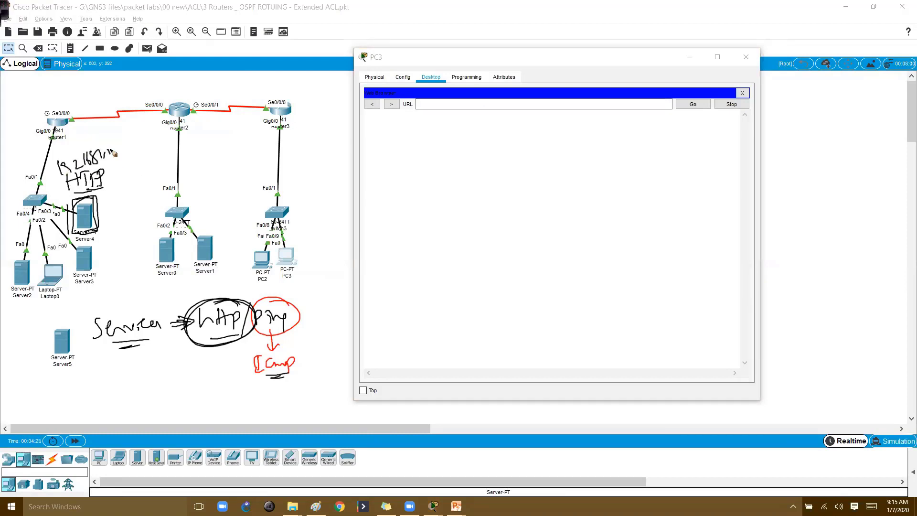
drag(113, 153, 112, 165)
drag(102, 167, 120, 161)
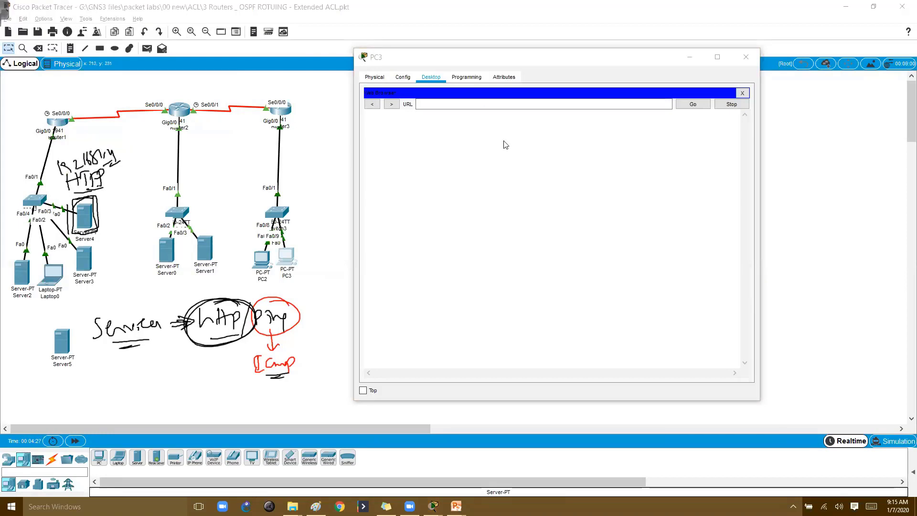
click(462, 102)
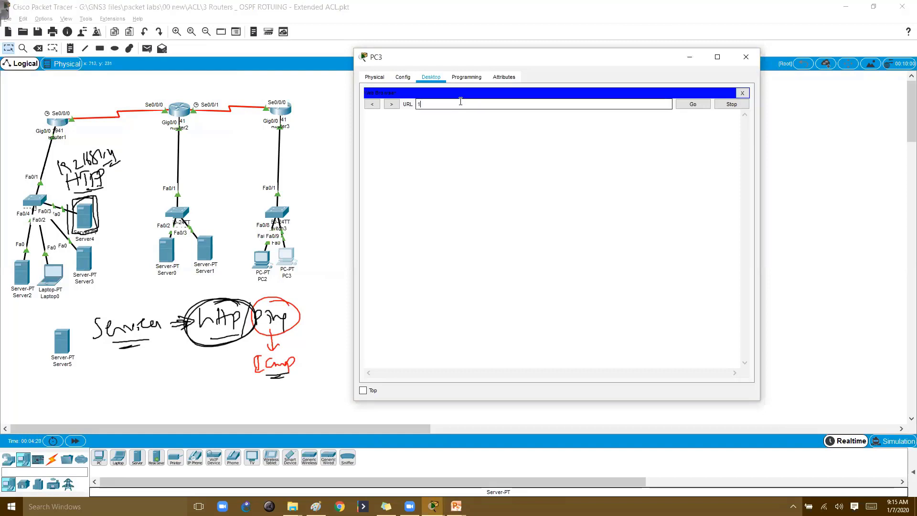
text(192.168.1.4)
key(Return)
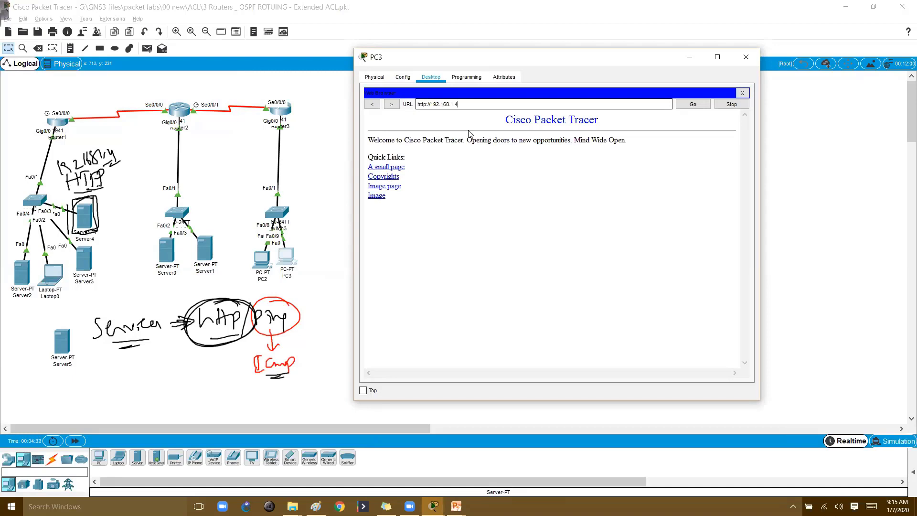
click(469, 134)
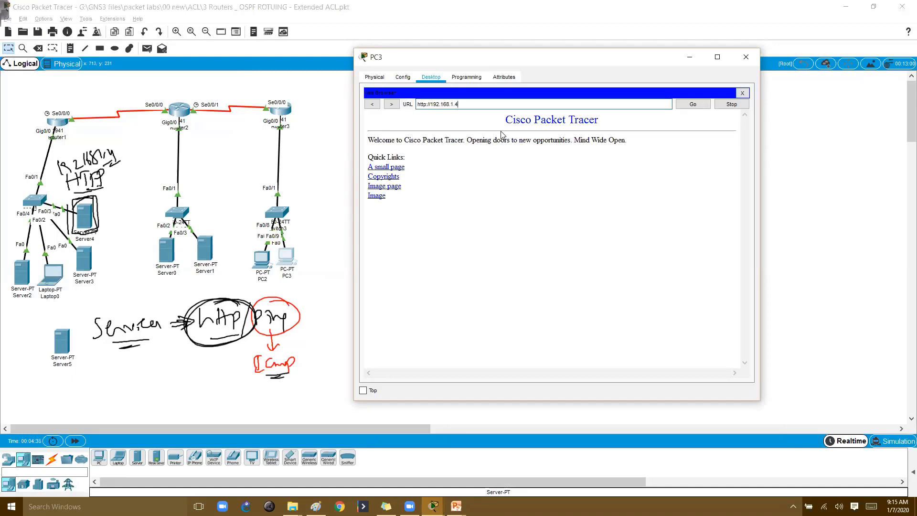
Circle PC2 and mark an ACL blocking its path
mouse_move(271, 250)
mouse_down()
mouse_move(255, 260)
mouse_move(270, 265)
mouse_move(249, 195)
mouse_move(113, 165)
mouse_move(126, 171)
mouse_up()
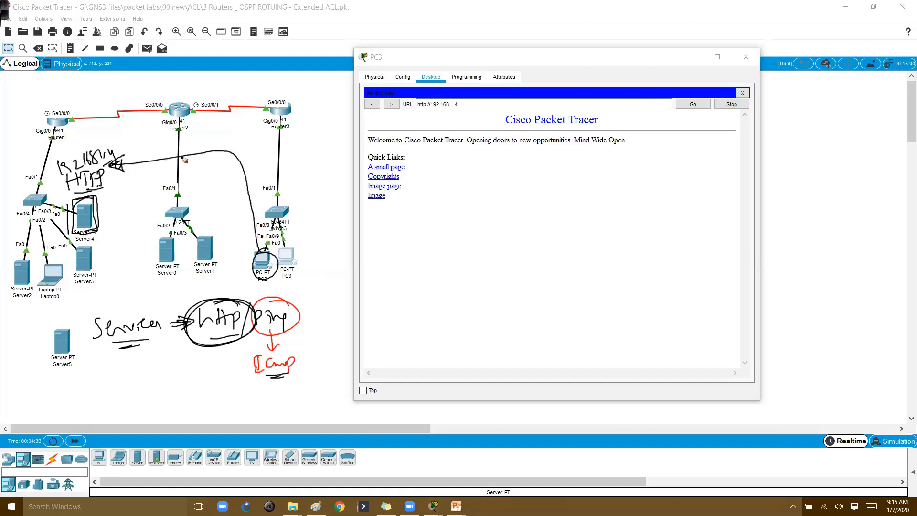
mouse_move(179, 181)
mouse_down()
mouse_move(191, 172)
mouse_move(218, 175)
mouse_move(197, 162)
mouse_up()
drag(197, 149, 190, 164)
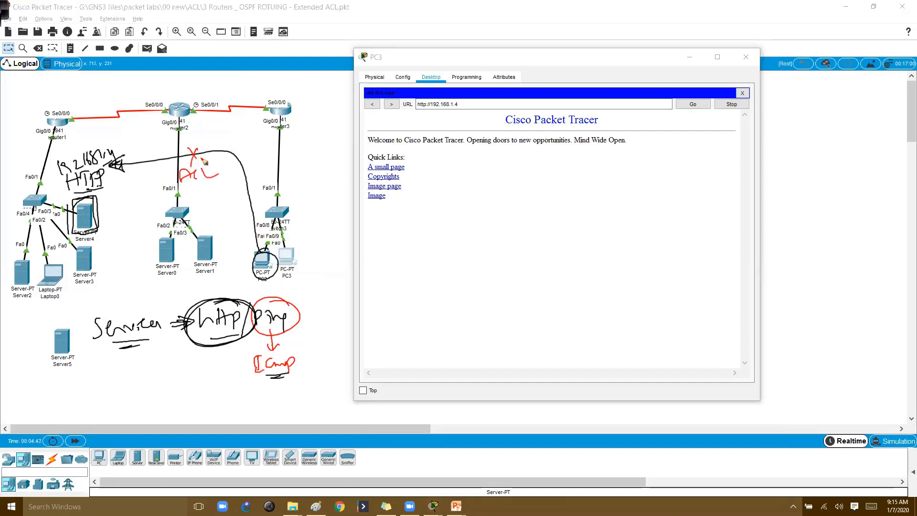
key(e)
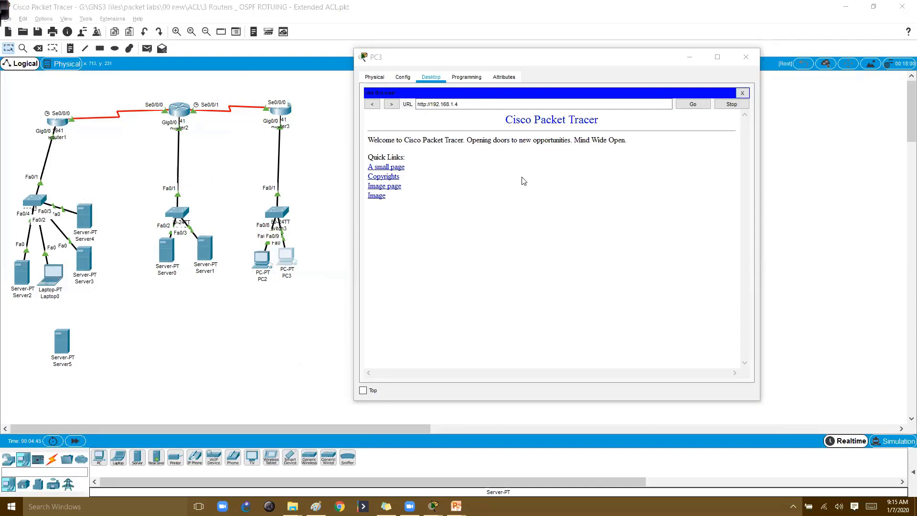
key(Escape)
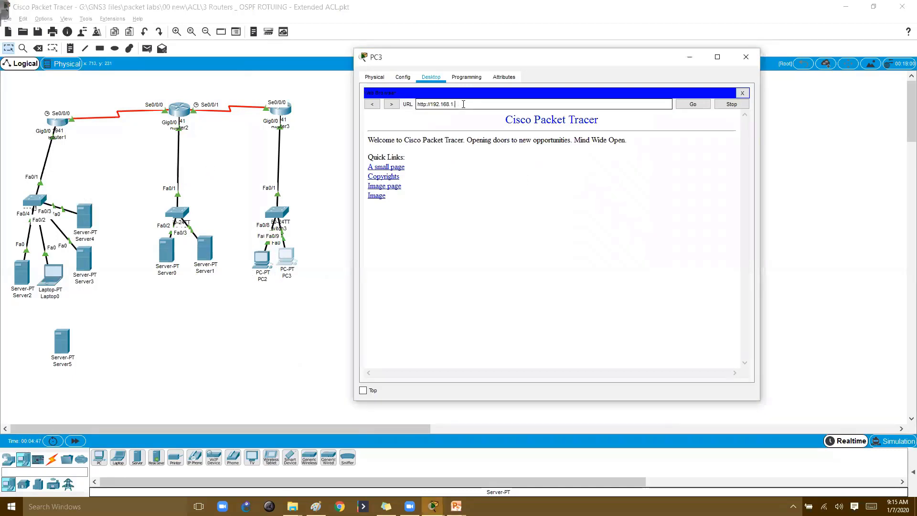
text(5)
key(Return)
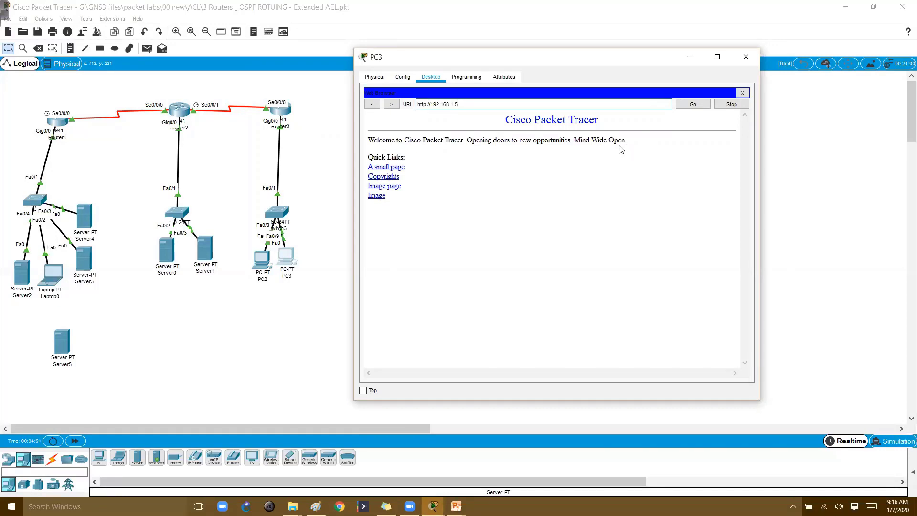
click(692, 104)
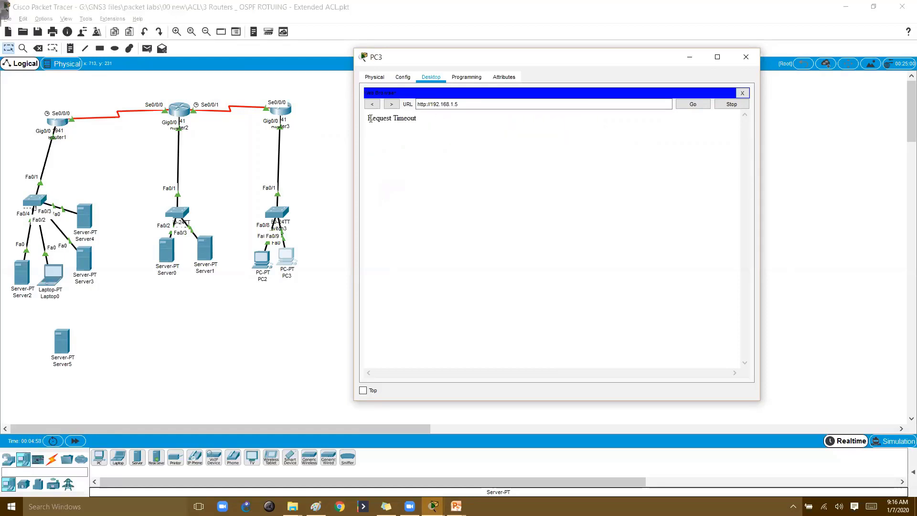
drag(367, 118, 435, 118)
key(ctrl+2)
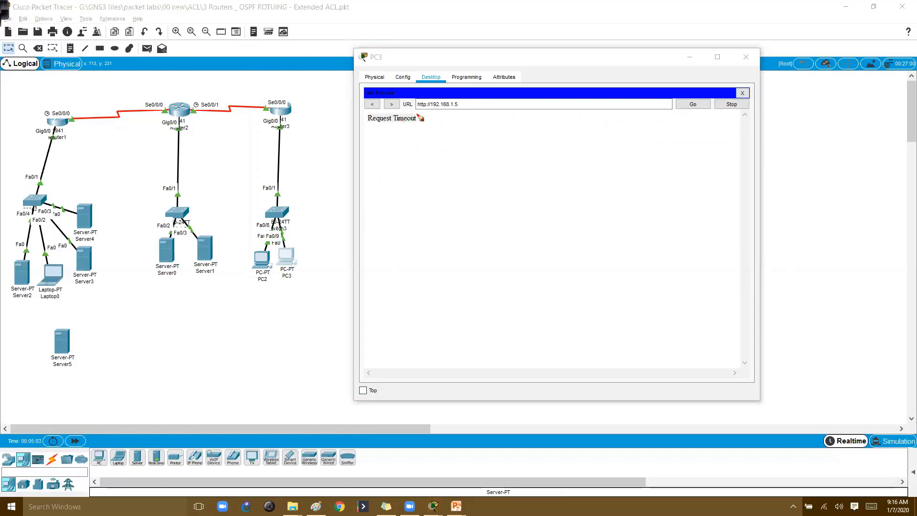
mouse_move(468, 96)
mouse_down()
mouse_move(420, 86)
mouse_move(473, 98)
mouse_up()
mouse_move(403, 132)
mouse_down()
mouse_move(401, 165)
mouse_move(429, 178)
mouse_move(445, 168)
mouse_move(499, 174)
mouse_up()
key(g)
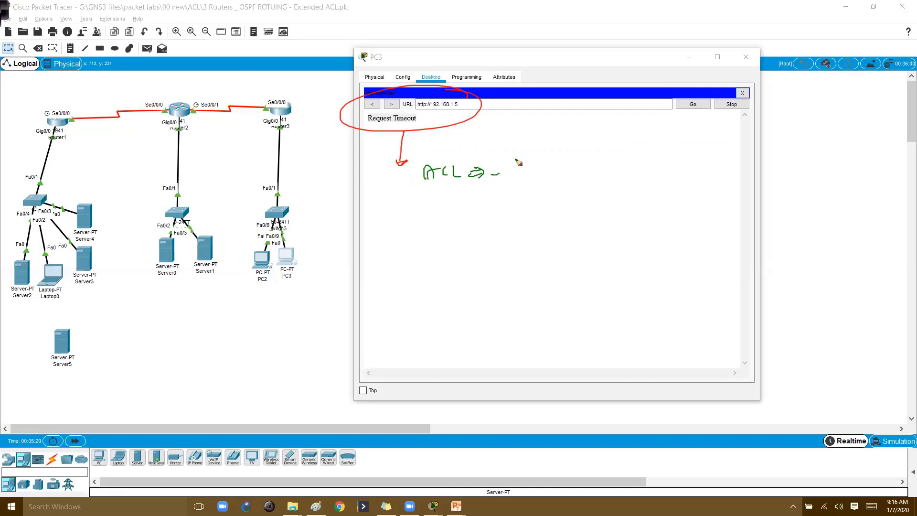
key(Escape)
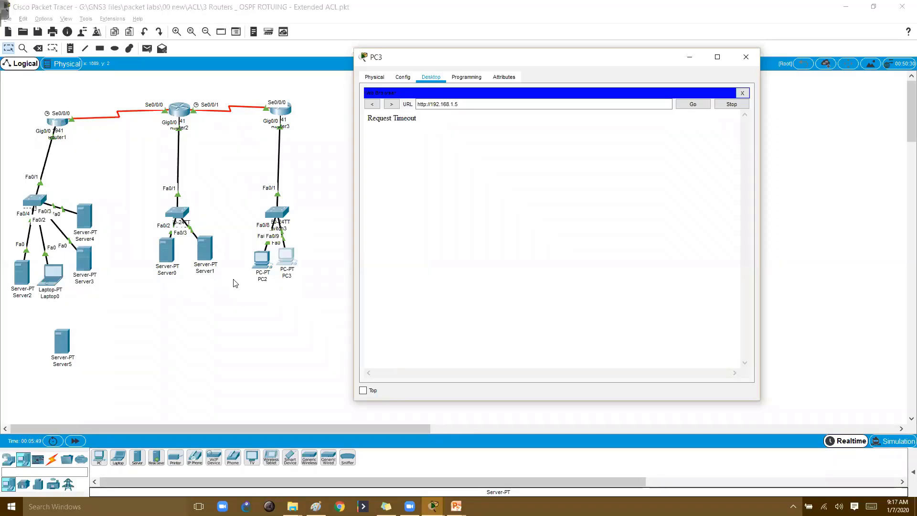
Close PC3's browser window and handwrite an 'ftp' note with an arrow below the switches
click(747, 61)
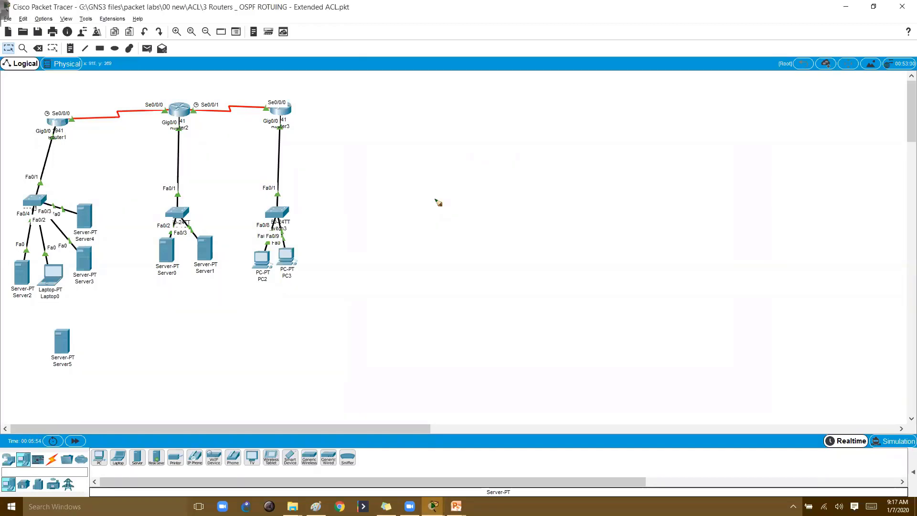
mouse_move(138, 314)
mouse_down()
mouse_move(134, 336)
mouse_move(144, 324)
mouse_up()
mouse_move(146, 329)
mouse_down()
mouse_move(160, 315)
mouse_move(161, 330)
mouse_up()
mouse_move(142, 348)
mouse_down()
mouse_move(189, 313)
mouse_move(166, 330)
mouse_up()
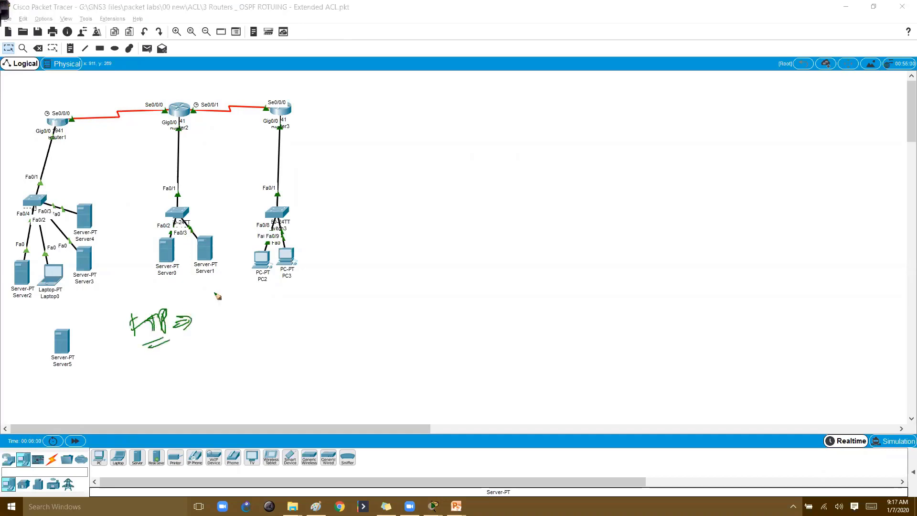
Circle PC2 and PC3 in red and label them USERS 192.168.3.1
mouse_move(299, 245)
mouse_down()
mouse_move(314, 245)
mouse_move(297, 241)
mouse_up()
drag(258, 287, 266, 286)
drag(275, 282, 299, 292)
mouse_move(247, 308)
mouse_down()
mouse_move(248, 324)
mouse_move(261, 322)
mouse_up()
drag(263, 315, 275, 319)
drag(279, 317, 286, 318)
mouse_move(297, 305)
mouse_down()
mouse_move(292, 317)
mouse_move(327, 304)
mouse_up()
drag(295, 324, 319, 315)
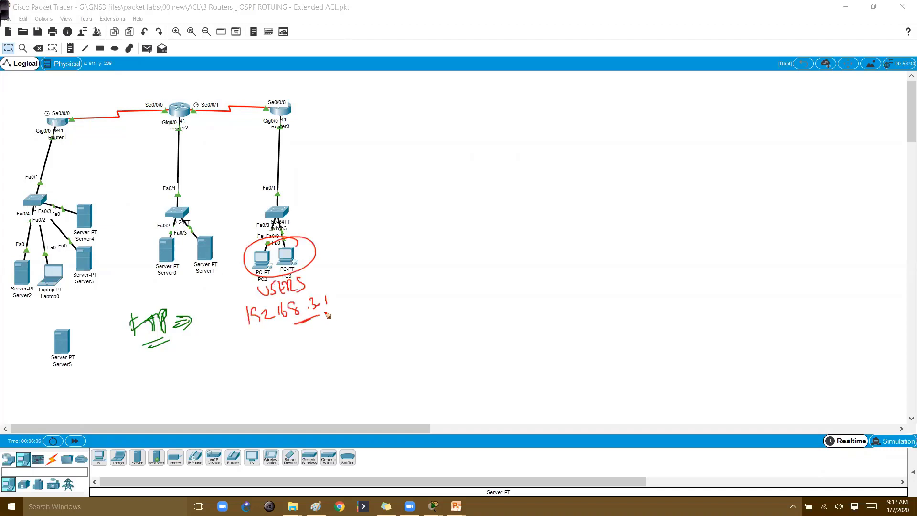
Trace the path from PC3 to Router2, circle Router2 and Router3, and box Server4 in red
mouse_move(281, 235)
mouse_down()
mouse_move(278, 138)
mouse_move(218, 108)
mouse_move(211, 126)
mouse_move(195, 109)
mouse_up()
mouse_move(296, 98)
mouse_down()
mouse_move(272, 97)
mouse_move(293, 118)
mouse_up()
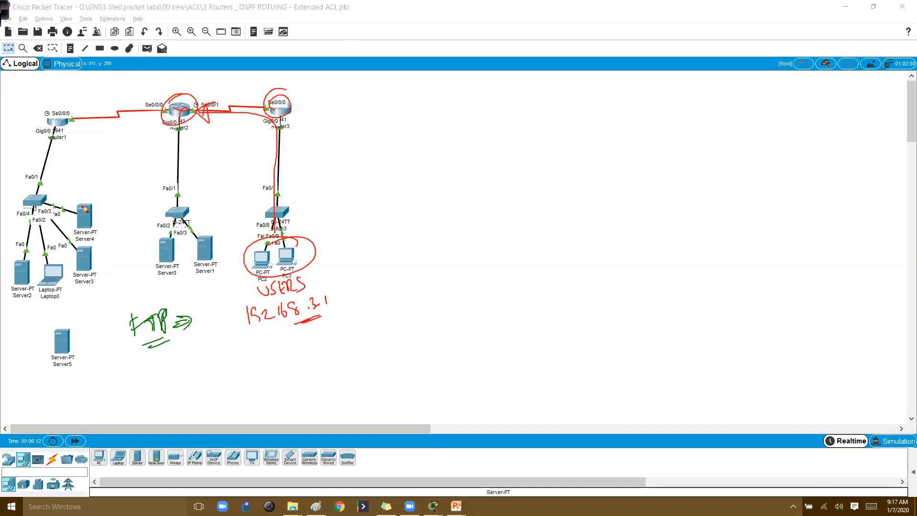
mouse_move(98, 197)
mouse_down()
mouse_move(71, 224)
mouse_move(95, 235)
mouse_up()
drag(98, 195, 95, 231)
Label Server4 as FTP with the address 192.168.1.4 underlined
drag(66, 187, 77, 172)
drag(67, 180, 89, 190)
mouse_move(64, 153)
mouse_down()
mouse_move(65, 165)
mouse_move(75, 165)
mouse_up()
drag(76, 154, 90, 163)
drag(98, 151, 99, 161)
drag(103, 150, 108, 161)
mouse_move(111, 149)
mouse_down()
mouse_move(115, 159)
mouse_move(101, 168)
mouse_up()
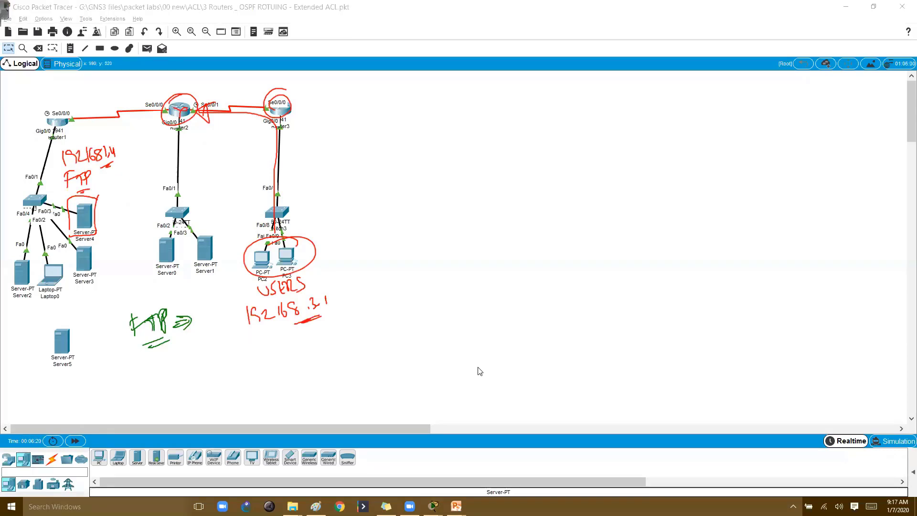
Add a new FTP user on Server4 with write, read, delete, rename and list permissions
click(83, 224)
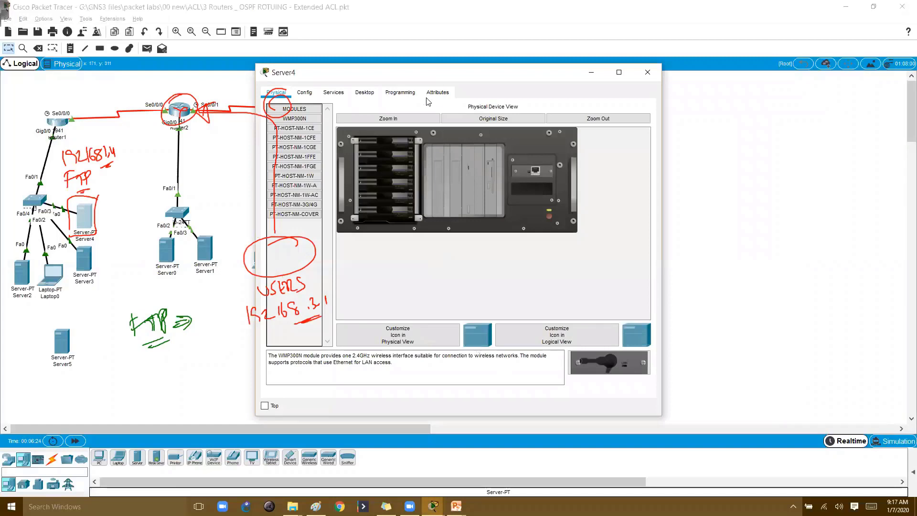
drag(404, 70, 546, 63)
click(476, 84)
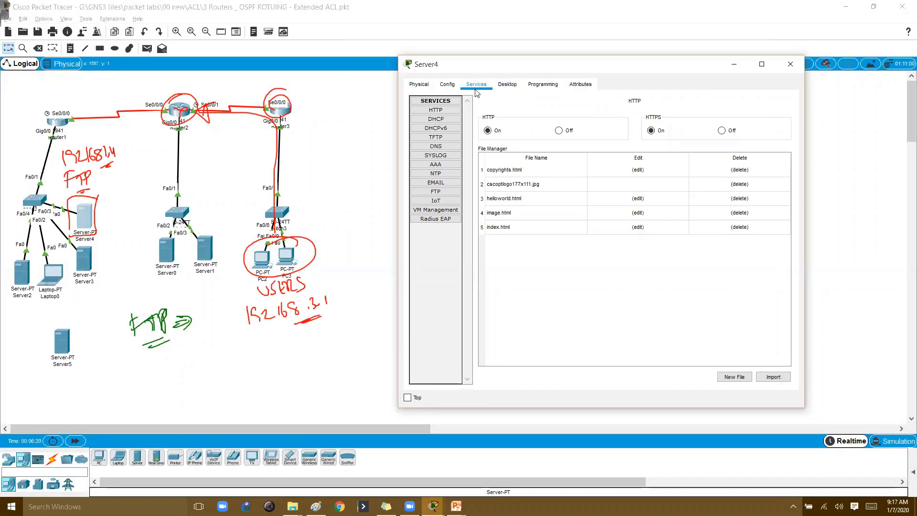
click(435, 191)
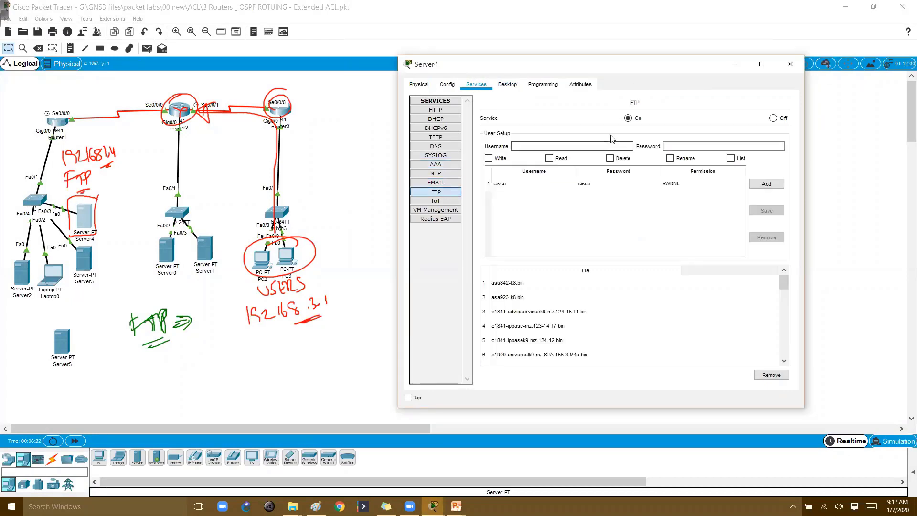
click(579, 148)
key(Tab)
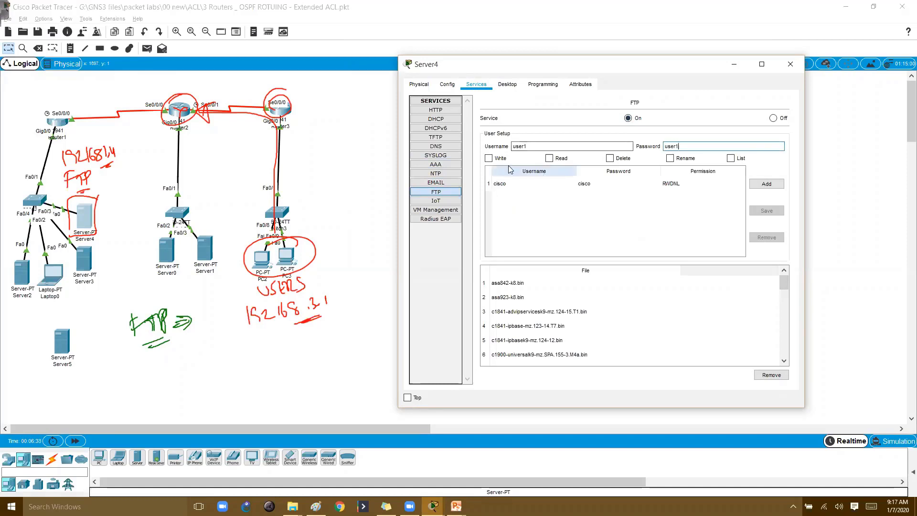
click(488, 158)
click(550, 159)
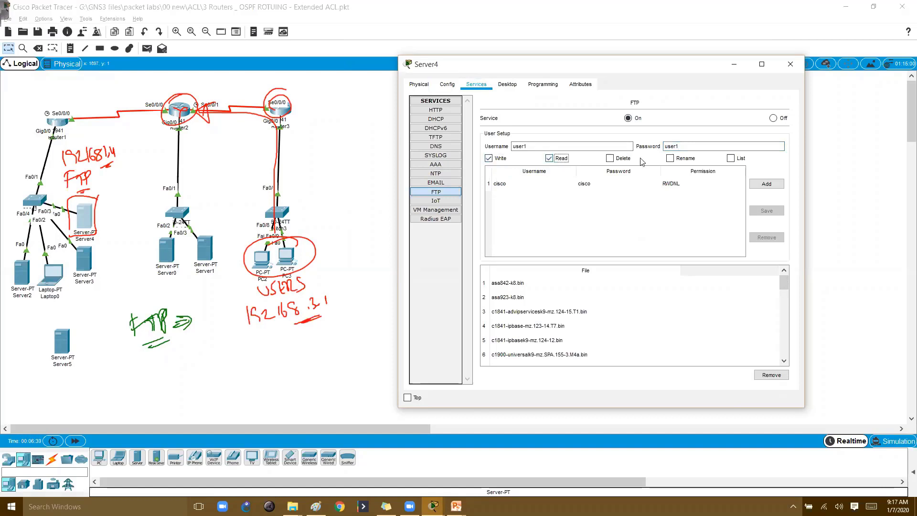
click(610, 158)
click(670, 159)
click(730, 158)
click(767, 185)
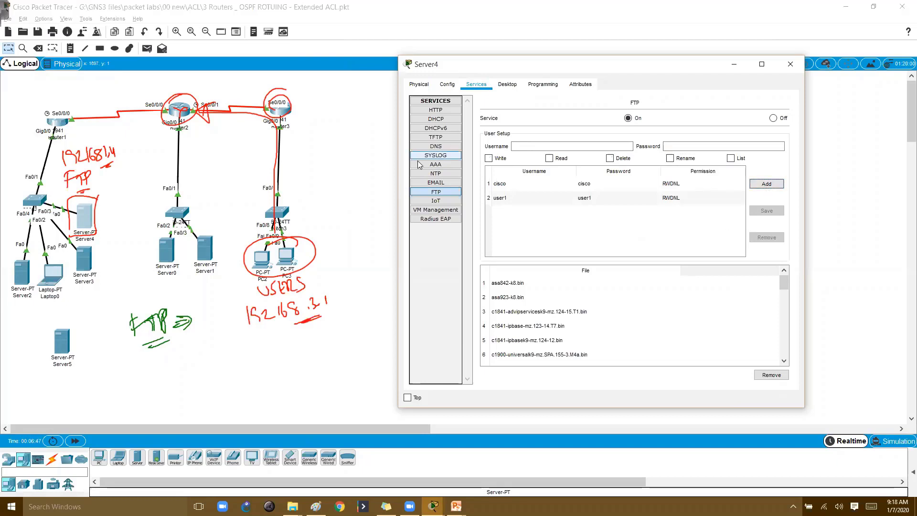
Circle the 192.168.1.4 FTP note and PC2/PC3 as the client, then open PC2
click(529, 297)
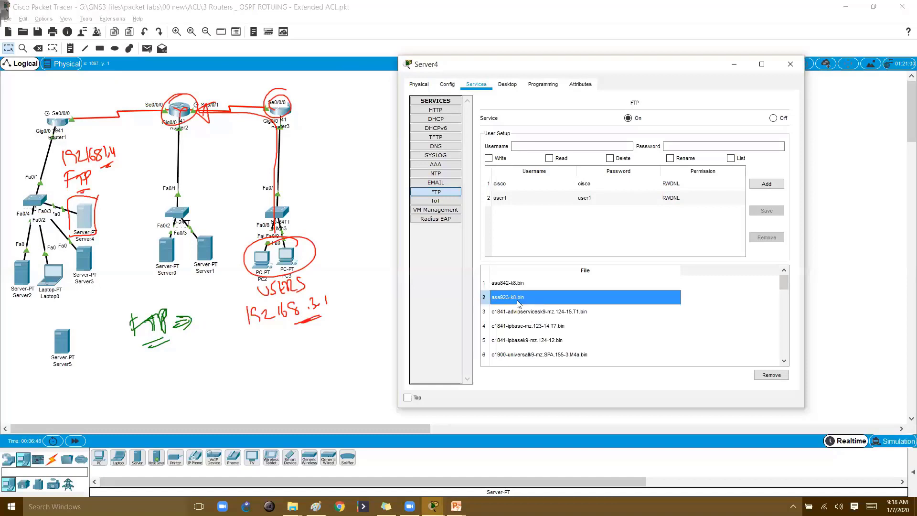
scroll(530, 315, down, 9)
scroll(541, 353, up, 9)
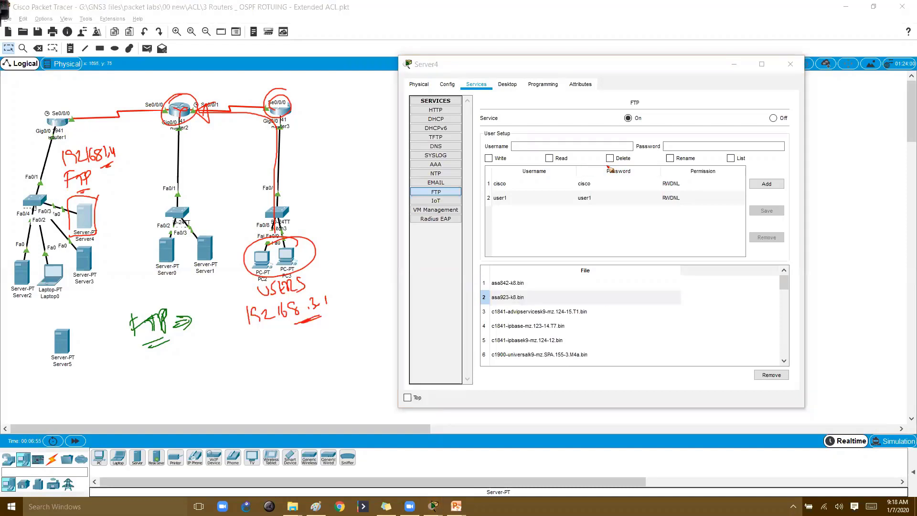
mouse_move(109, 133)
mouse_down()
mouse_move(75, 149)
mouse_move(48, 80)
mouse_move(68, 91)
mouse_move(77, 77)
mouse_move(121, 78)
mouse_up()
mouse_move(293, 247)
mouse_down()
mouse_move(322, 245)
mouse_move(296, 226)
mouse_move(356, 203)
mouse_up()
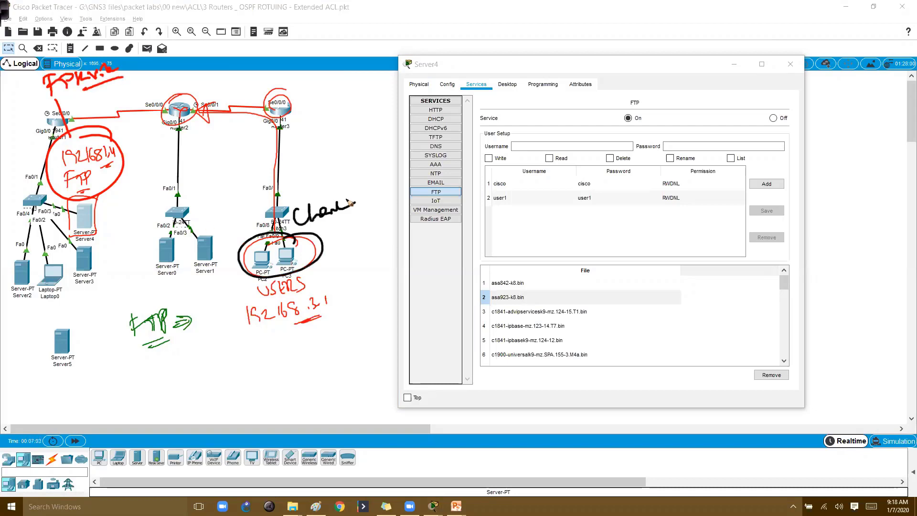
click(267, 256)
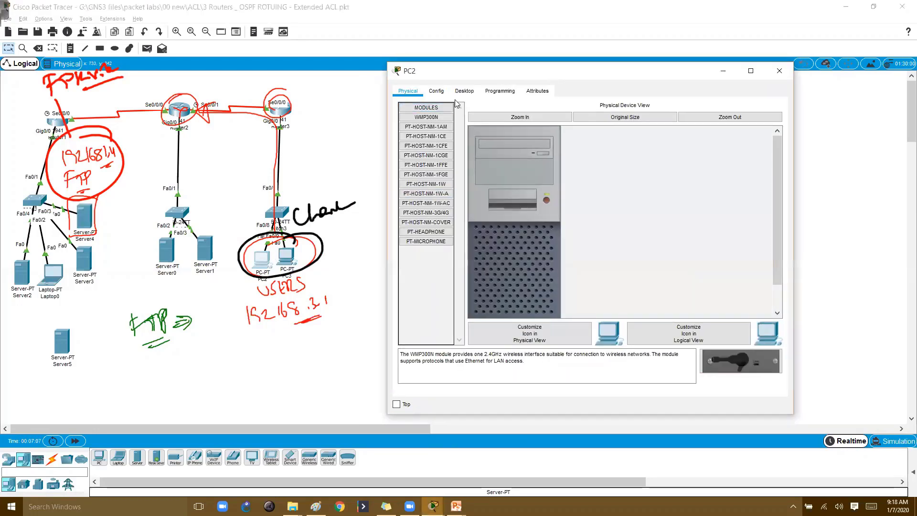
Ping 192.168.1.4 from PC2's Command Prompt, getting 0% loss
click(466, 91)
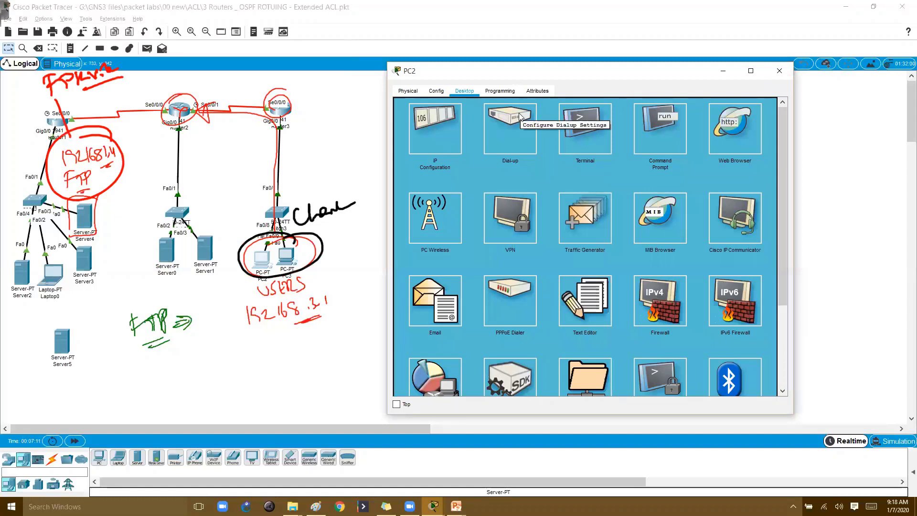
click(639, 138)
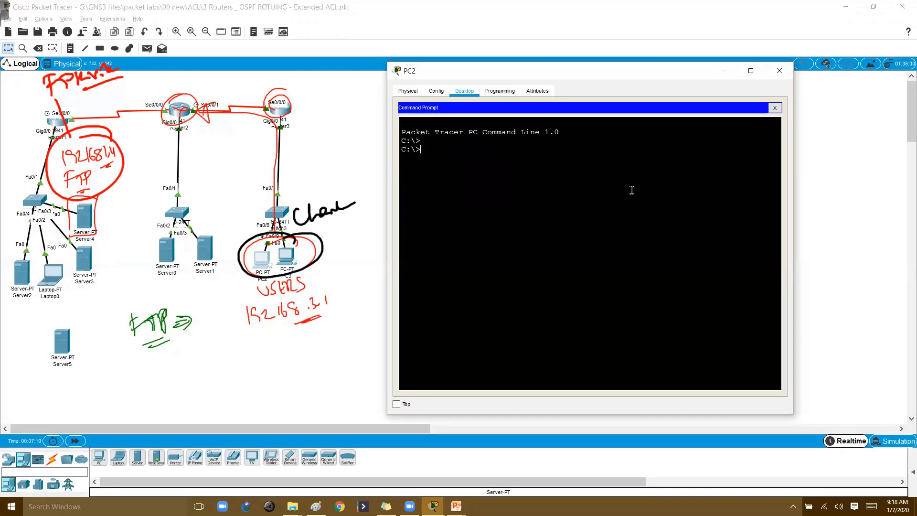
text(dir)
text(  192.)
text(168.1.4)
key(BackSpace)
key(BackSpace)
key(BackSpace)
key(BackSpace)
key(BackSpace)
key(BackSpace)
key(BackSpace)
key(BackSpace)
key(BackSpace)
key(BackSpace)
key(BackSpace)
key(BackSpace)
key(BackSpace)
key(BackSpace)
key(BackSpace)
text(ping  192.168.1.4)
key(Return)
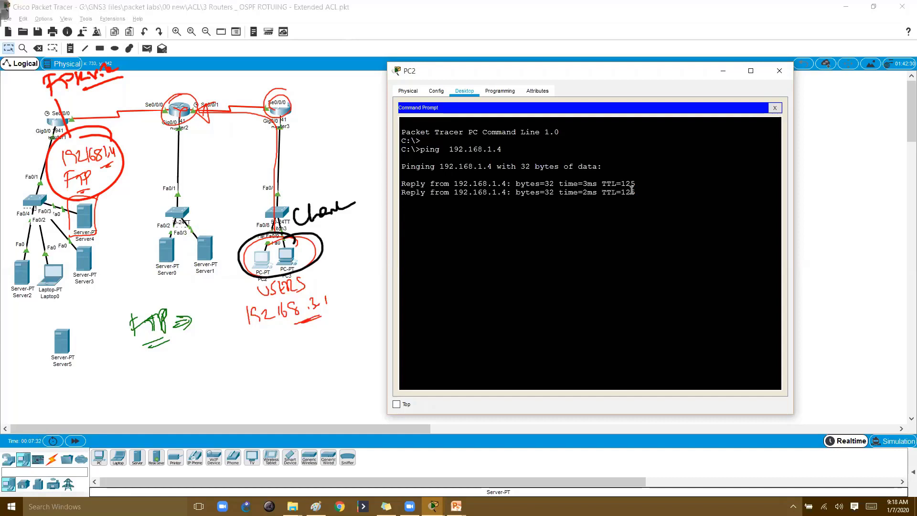
Attempt an FTP login to 192.168.1.4 as user1, which fails with 'No such Account'
key(Up)
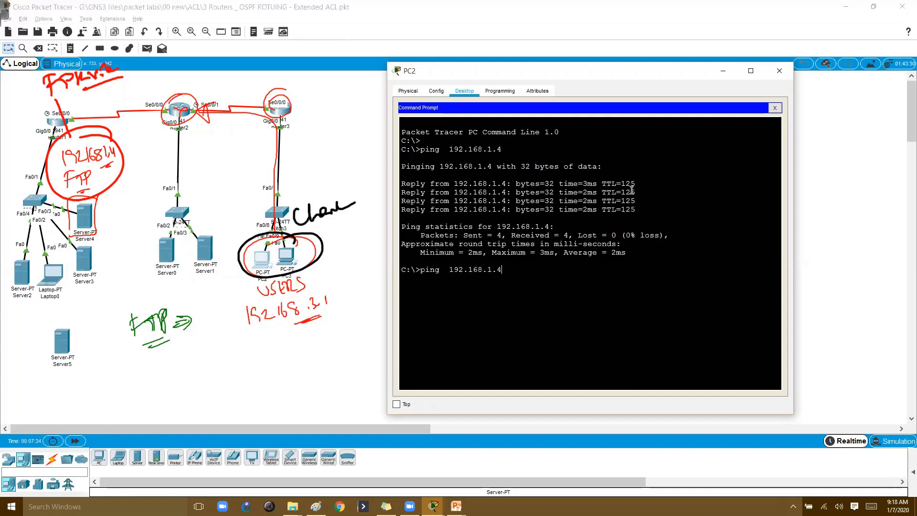
key(BackSpace)
key(BackSpace)
key(BackSpace)
key(BackSpace)
key(BackSpace)
key(BackSpace)
key(BackSpace)
key(BackSpace)
key(BackSpace)
key(BackSpace)
key(BackSpace)
key(BackSpace)
key(BackSpace)
key(BackSpace)
key(Return)
text(user1)
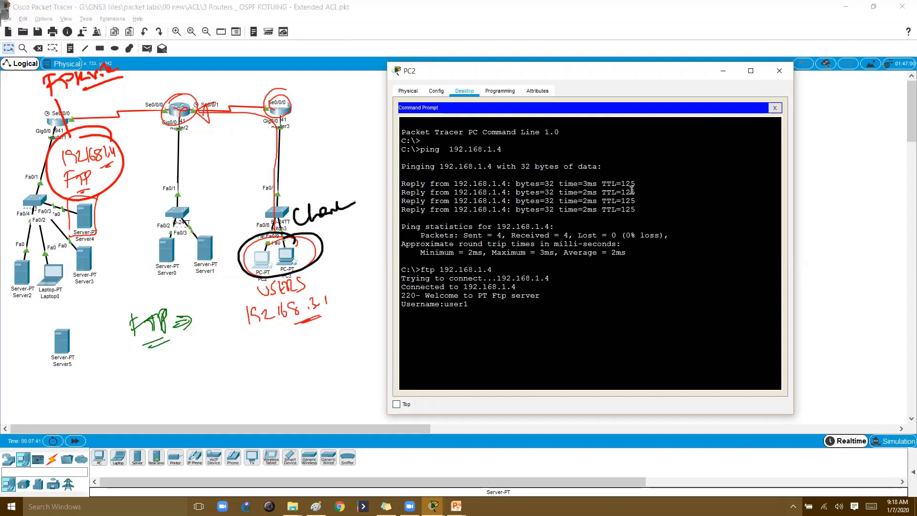
key(Return)
key(Return)
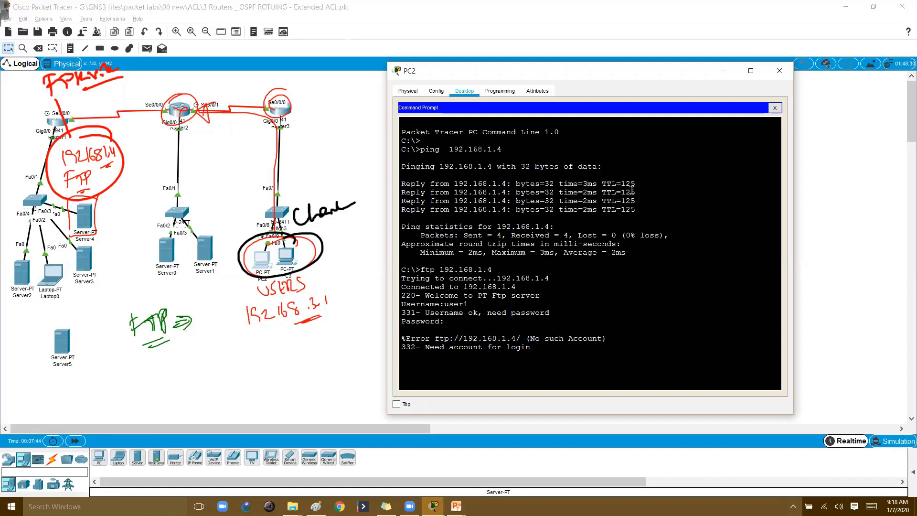
Reconnect by FTP to 192.168.1.4 as user1 and log in to the ftp> prompt
key(Up)
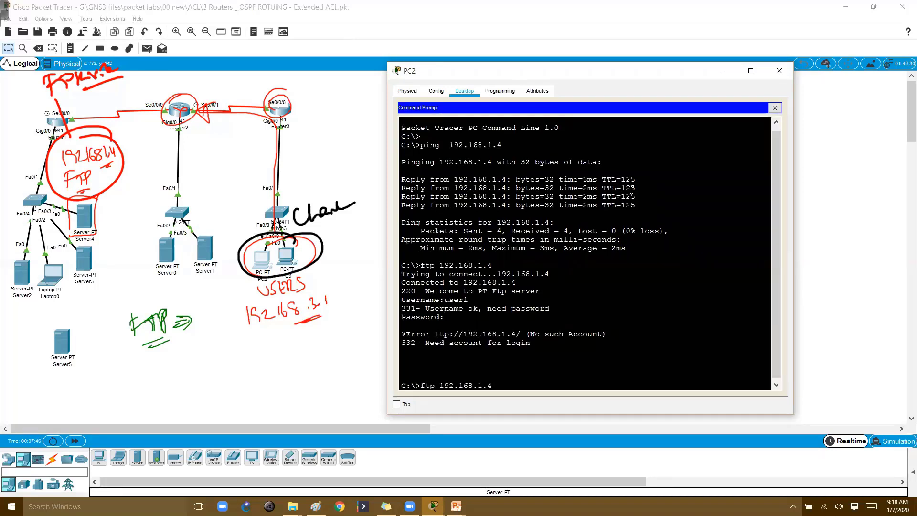
key(Return)
text(user1)
key(Return)
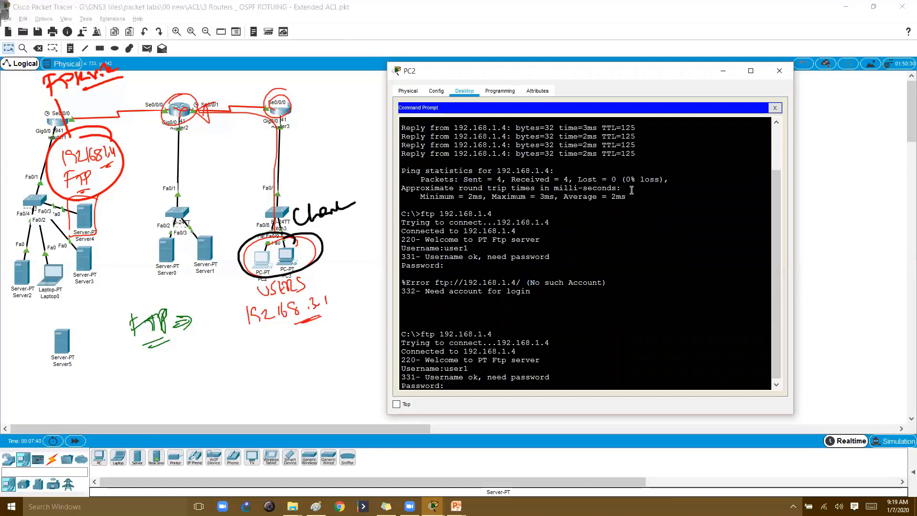
key(Return)
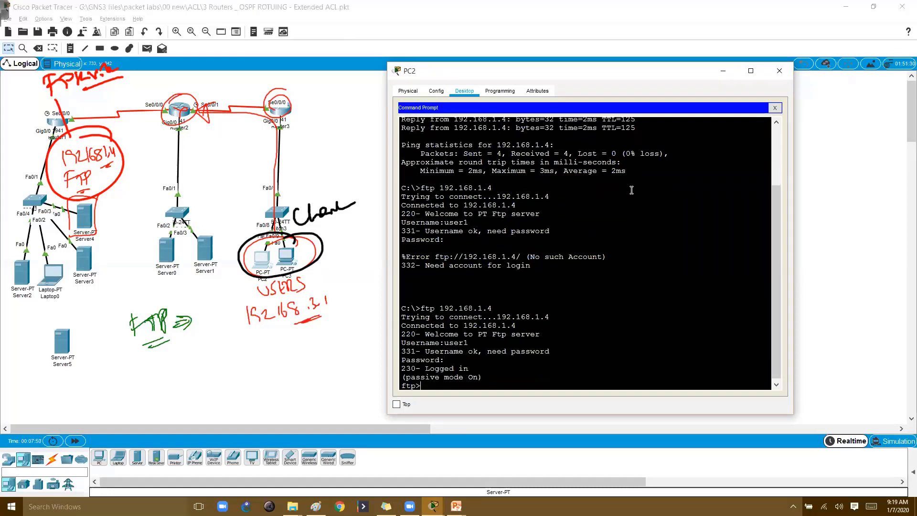
key(Return)
key(Return)
key(Return)
key(Return)
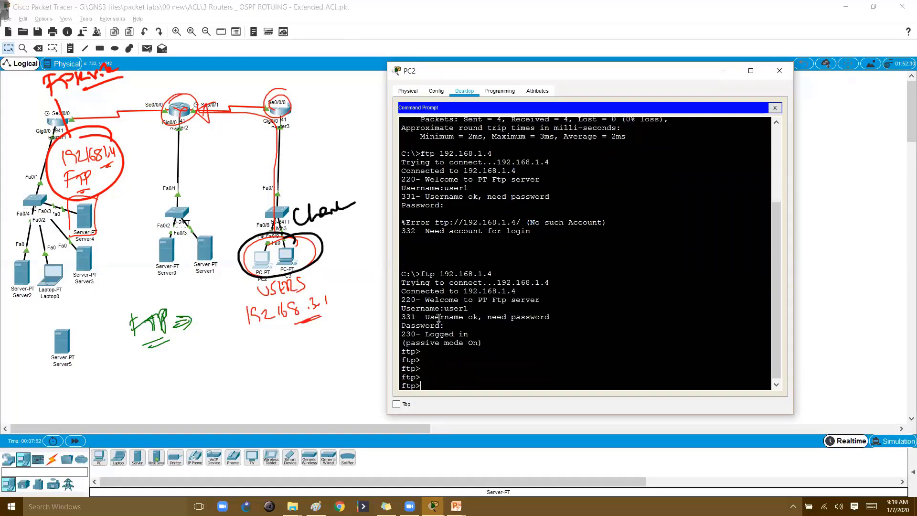
Mark the ftp prompt lines and sketch an arrow from the server annotation down to the PC group
drag(411, 351, 446, 394)
click(450, 357)
drag(407, 342, 450, 387)
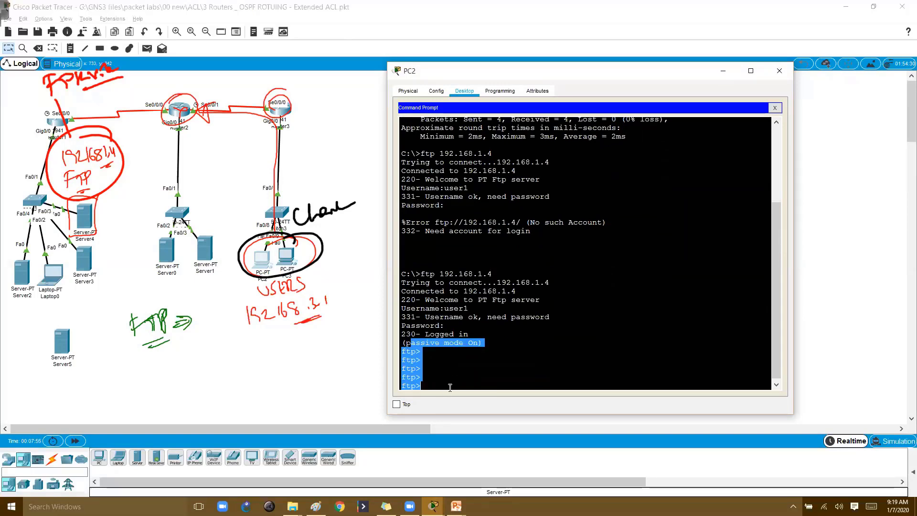
mouse_move(278, 178)
mouse_down()
mouse_move(139, 168)
mouse_move(154, 179)
mouse_move(138, 167)
mouse_up()
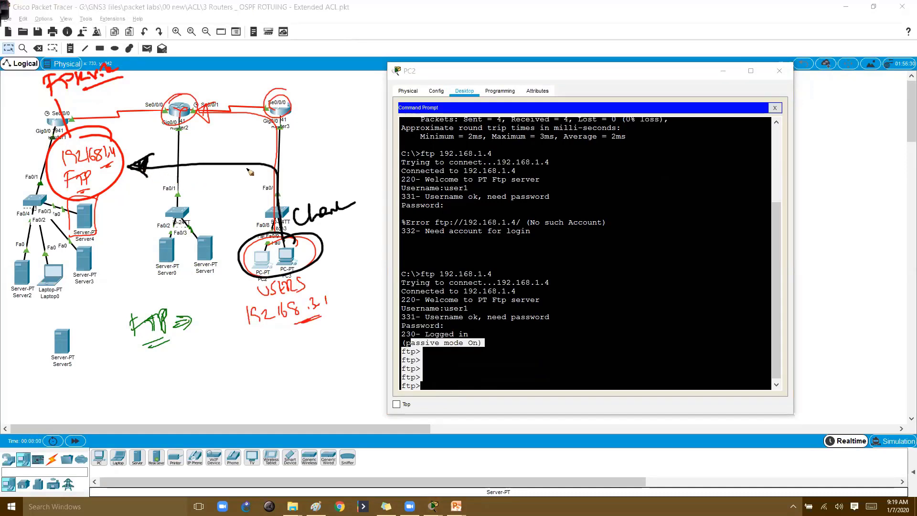
mouse_move(250, 171)
mouse_down()
mouse_move(256, 215)
mouse_move(271, 223)
mouse_up()
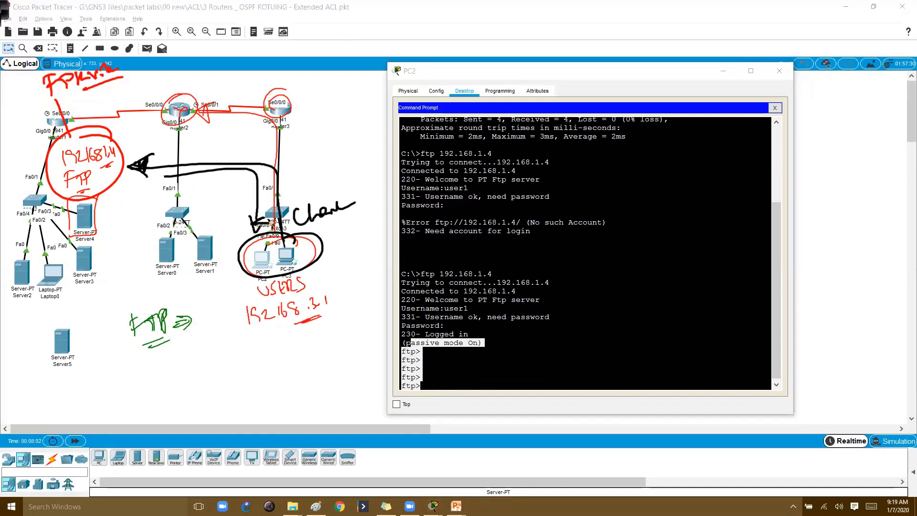
click(547, 319)
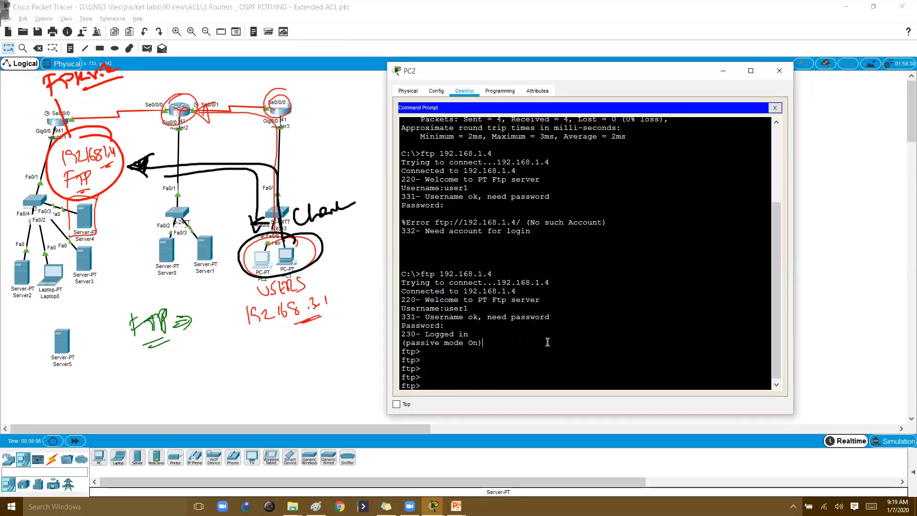
List the FTP server's files with dir, highlighting the command and server address
text(dir)
key(Return)
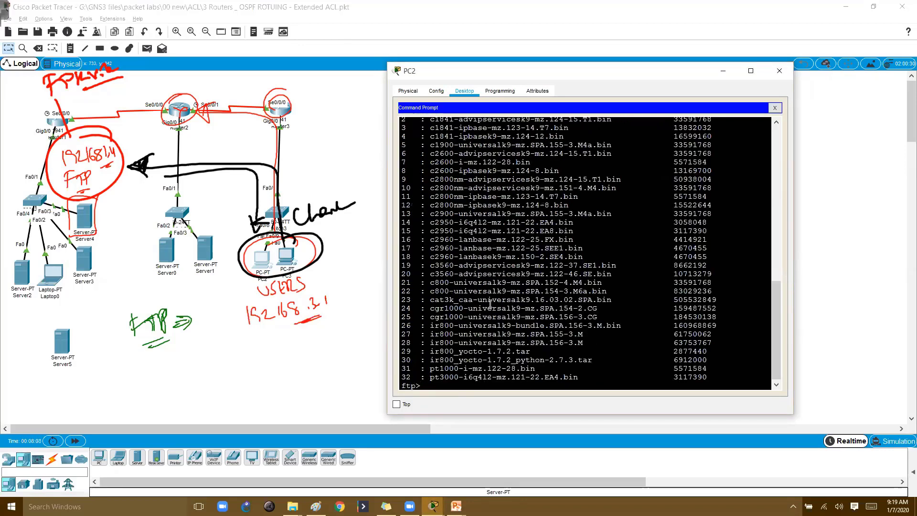
scroll(477, 298, up, 2)
scroll(480, 296, down, 3)
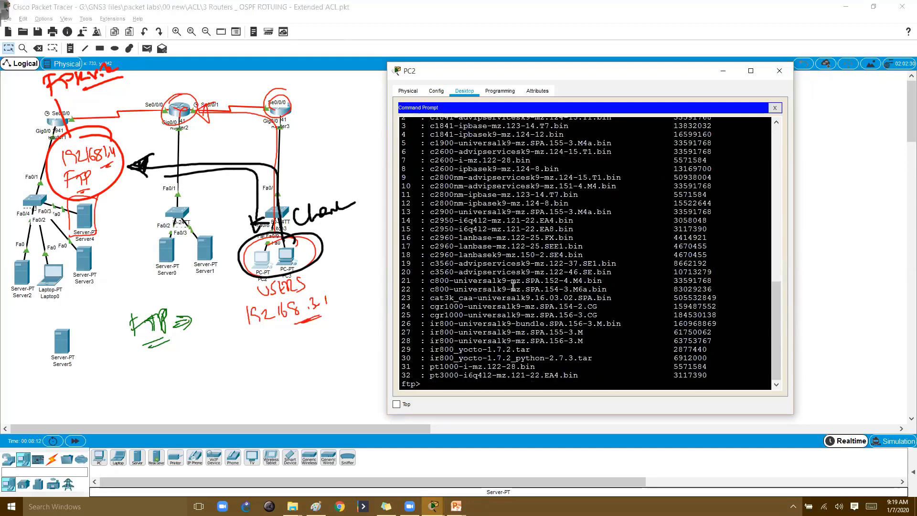
scroll(513, 285, up, 4)
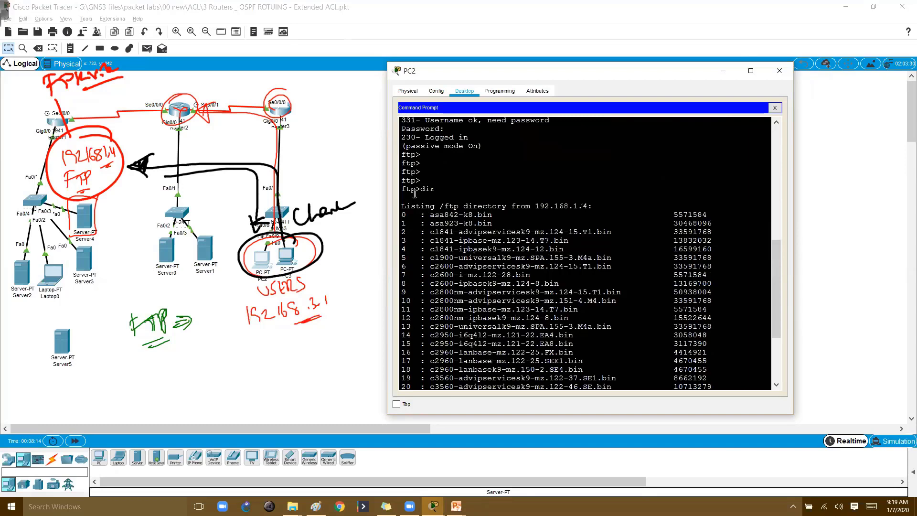
drag(414, 193, 450, 192)
drag(531, 206, 600, 207)
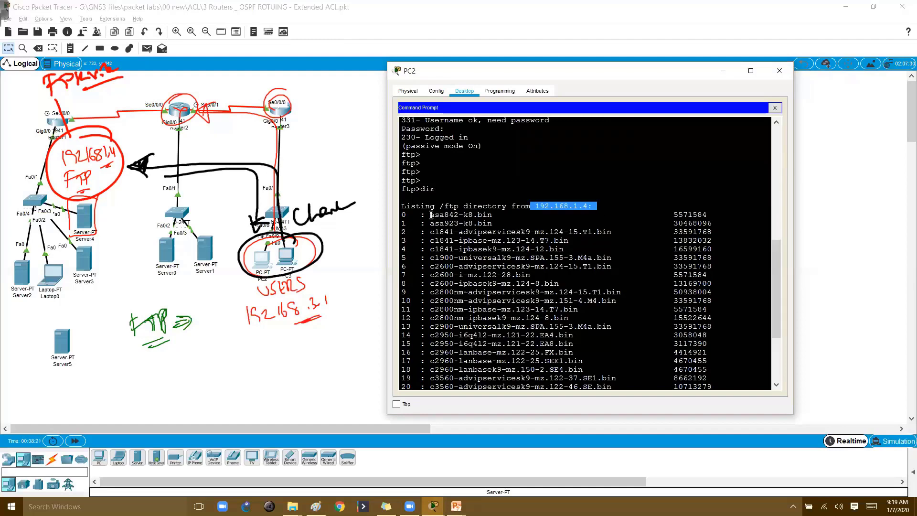
Download asa842-k8.bin with get using the copied file name, and circle its size
drag(431, 215, 491, 216)
right_click(487, 218)
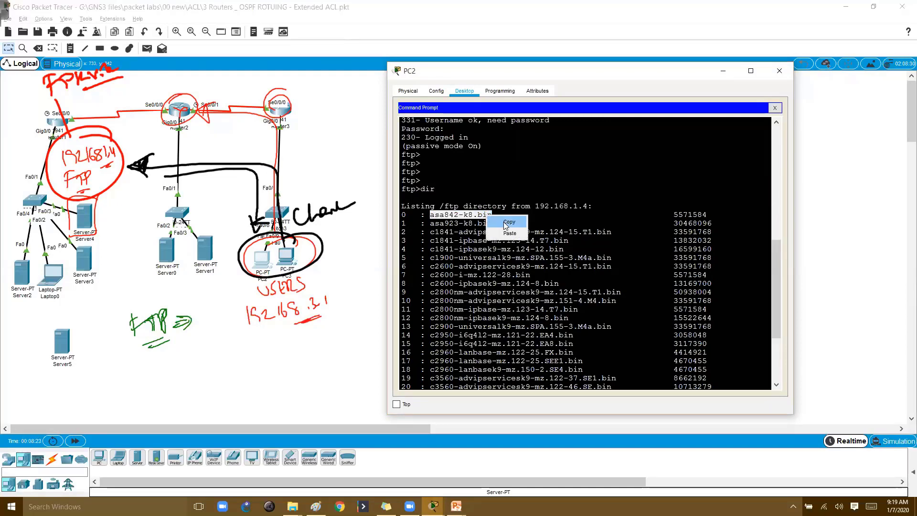
click(507, 223)
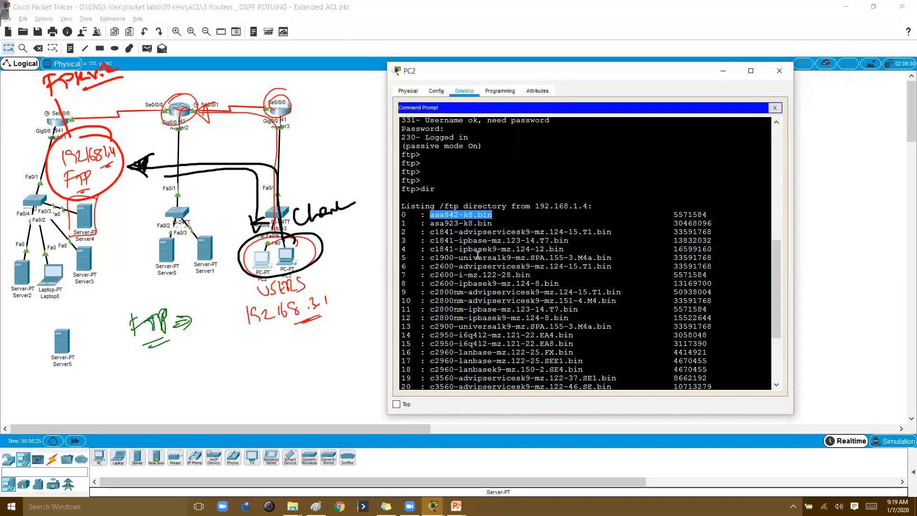
scroll(478, 255, down, 5)
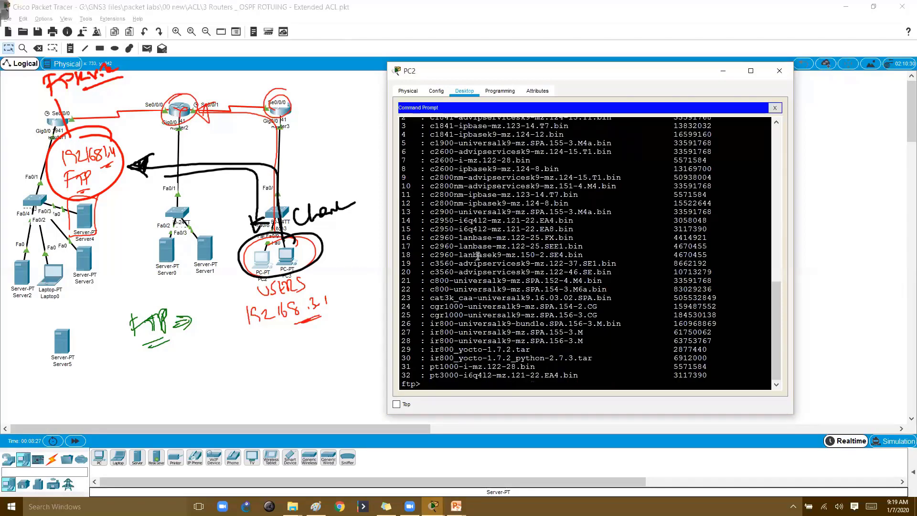
text(get)
text(t)
right_click(492, 286)
click(510, 302)
key(Return)
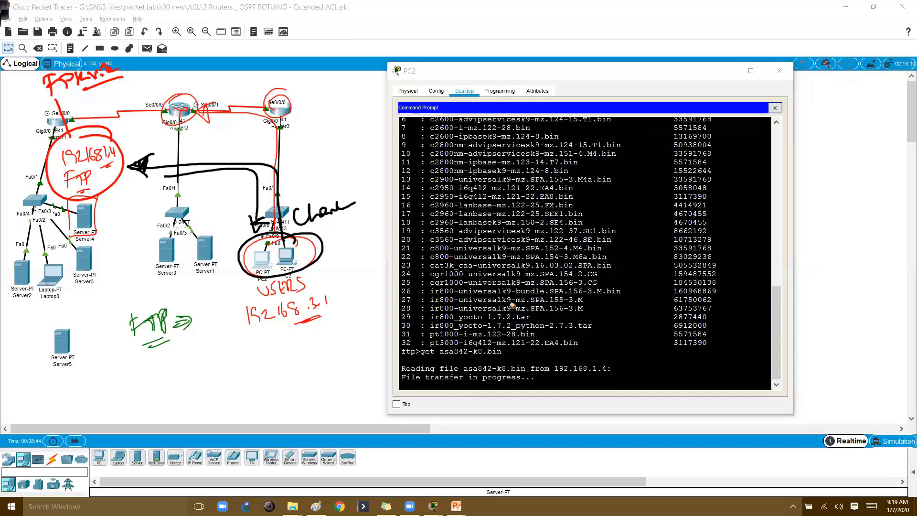
drag(607, 337, 646, 329)
mouse_move(658, 342)
mouse_down()
mouse_move(717, 342)
mouse_move(703, 342)
mouse_move(707, 332)
mouse_move(719, 335)
mouse_move(701, 300)
mouse_up()
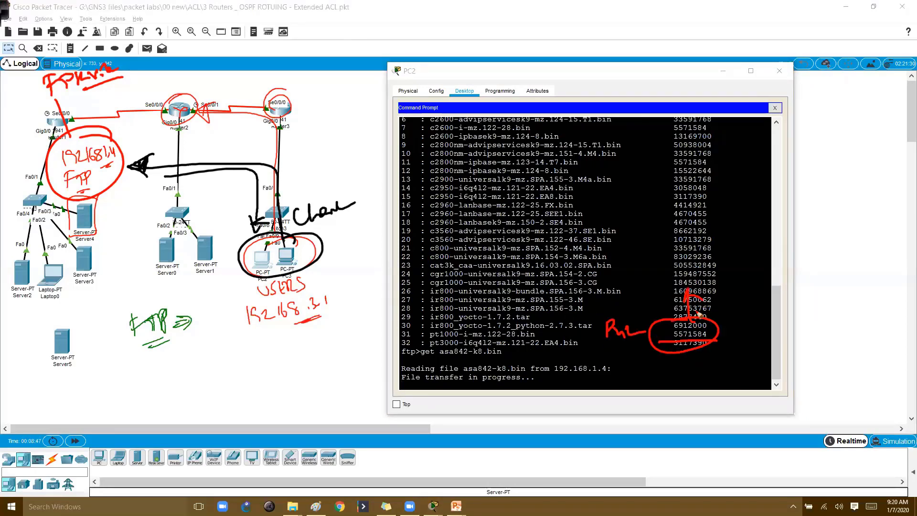
Close PC2's window, handwrite FTP below the topology and circle Server4 and Server3
key(Escape)
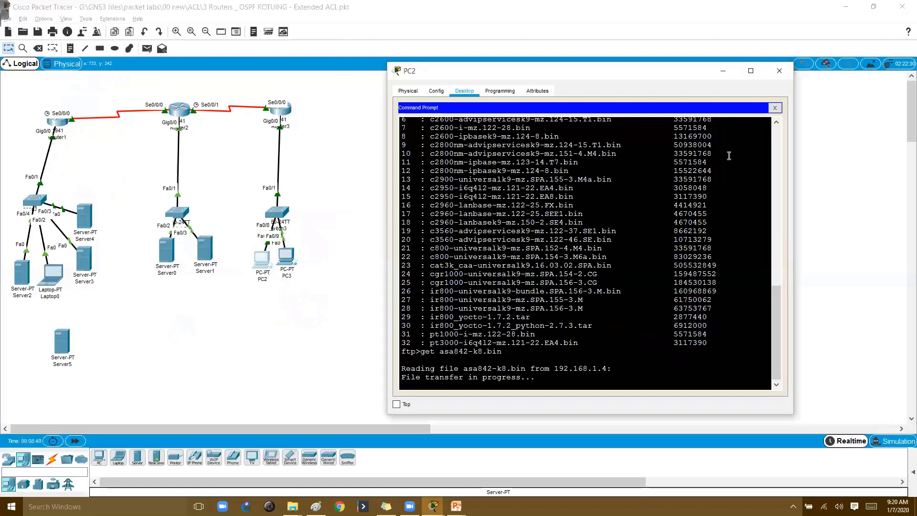
click(777, 74)
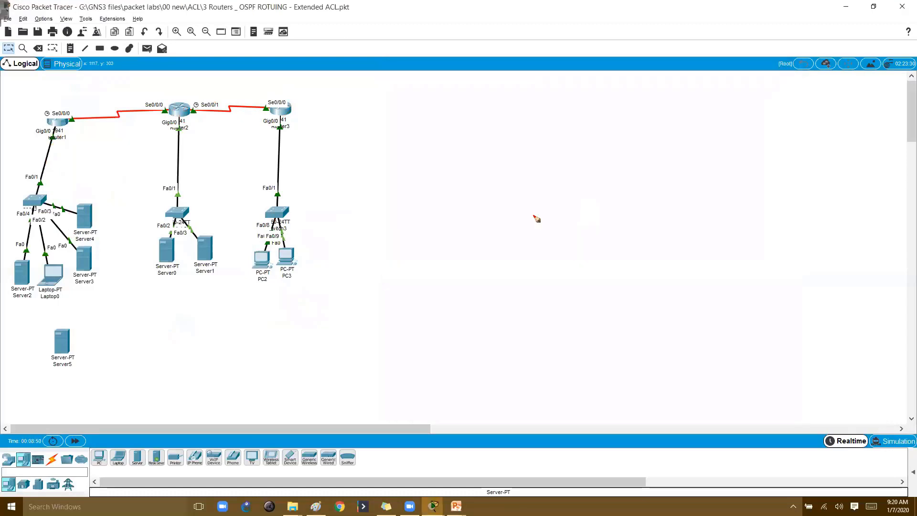
mouse_move(105, 324)
mouse_down()
mouse_move(104, 341)
mouse_move(118, 321)
mouse_up()
mouse_move(117, 332)
mouse_down()
mouse_move(130, 321)
mouse_move(140, 329)
mouse_up()
drag(150, 311, 148, 343)
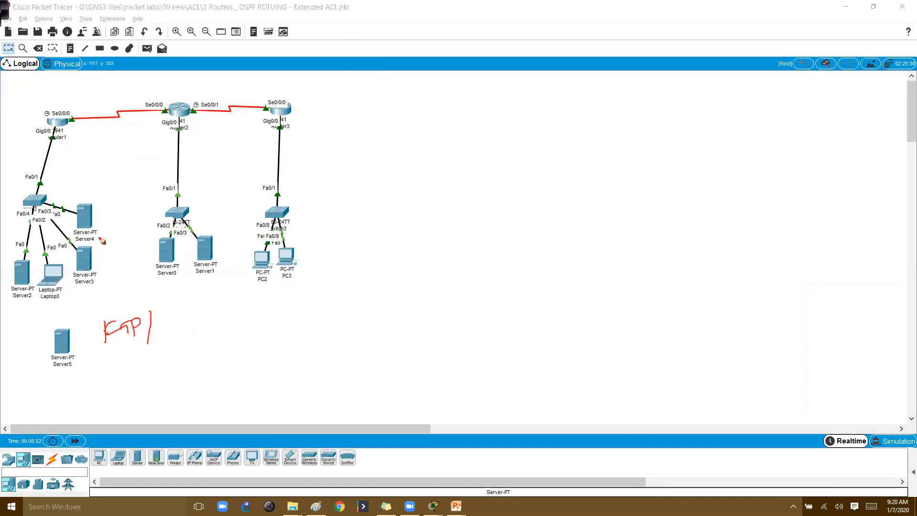
drag(106, 203, 66, 204)
mouse_move(71, 250)
mouse_down()
mouse_move(112, 205)
mouse_move(109, 194)
mouse_up()
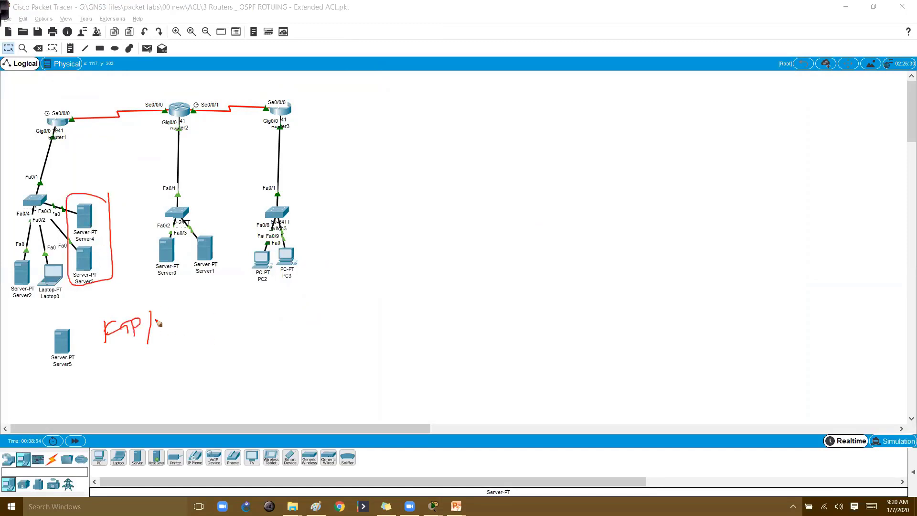
Add an http note and a green ICMP note beside FTP, then erase all annotations
drag(158, 319, 168, 335)
drag(172, 323, 182, 340)
drag(190, 324, 205, 347)
drag(147, 357, 207, 352)
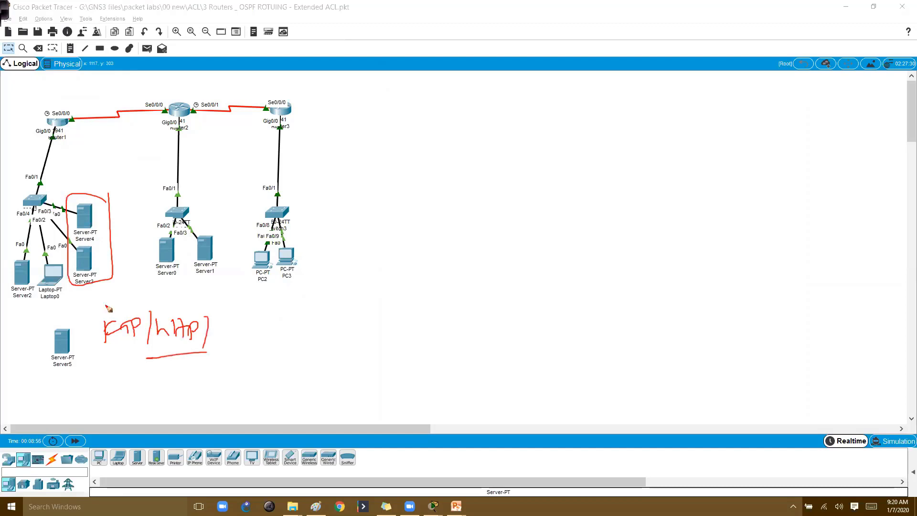
mouse_move(110, 304)
mouse_down()
mouse_move(128, 316)
mouse_move(114, 283)
mouse_move(137, 299)
mouse_up()
key(g)
mouse_move(215, 323)
mouse_down()
mouse_move(224, 323)
mouse_move(219, 338)
mouse_move(260, 335)
mouse_move(239, 316)
mouse_move(239, 300)
mouse_move(256, 314)
mouse_up()
click(229, 326)
key(r)
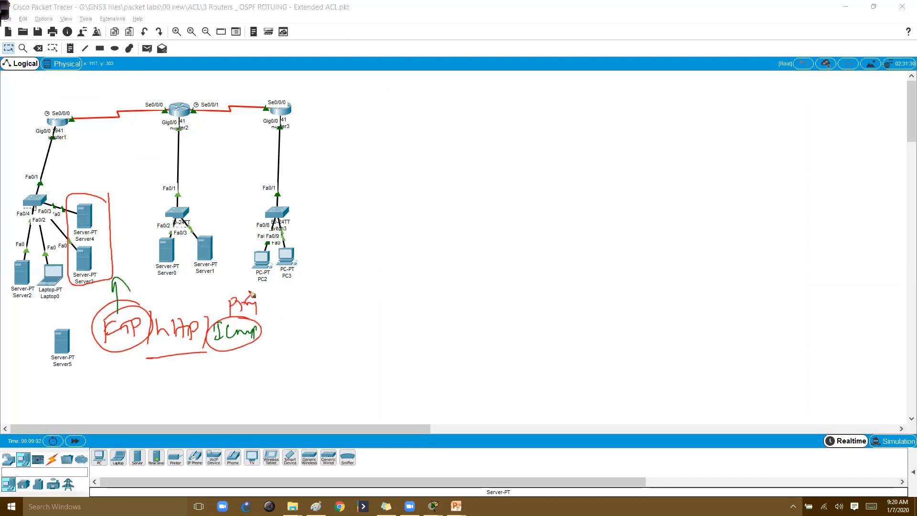
key(Escape)
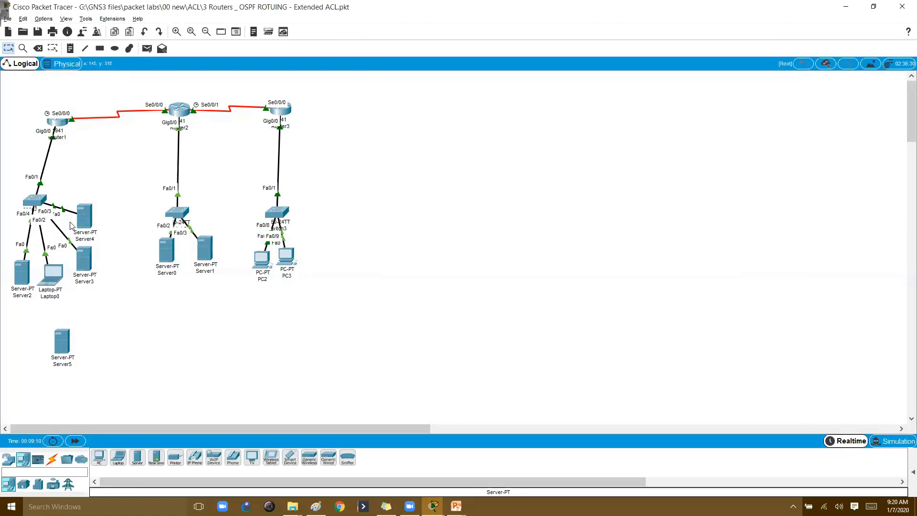
click(83, 223)
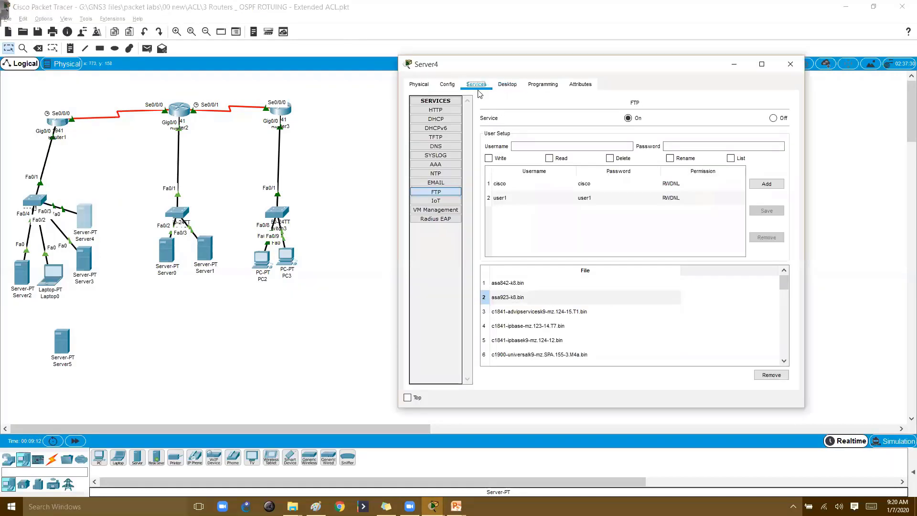
click(439, 146)
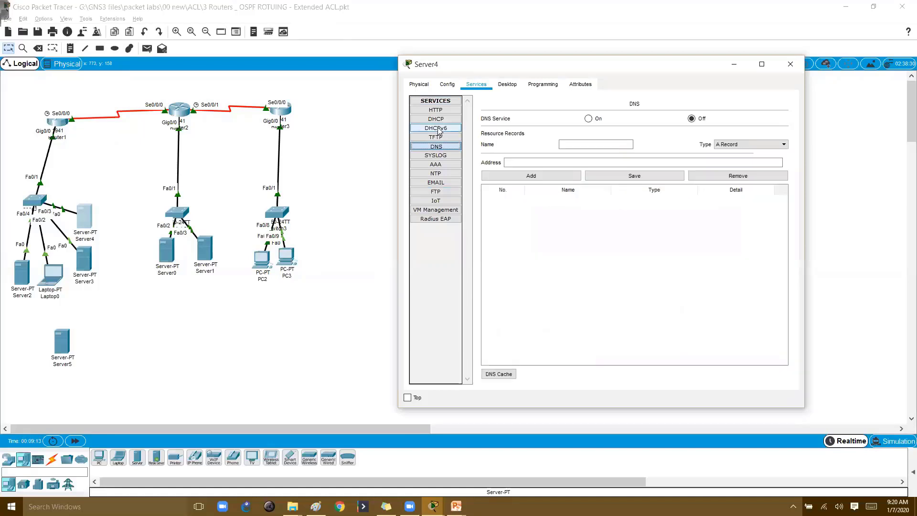
click(439, 129)
click(441, 147)
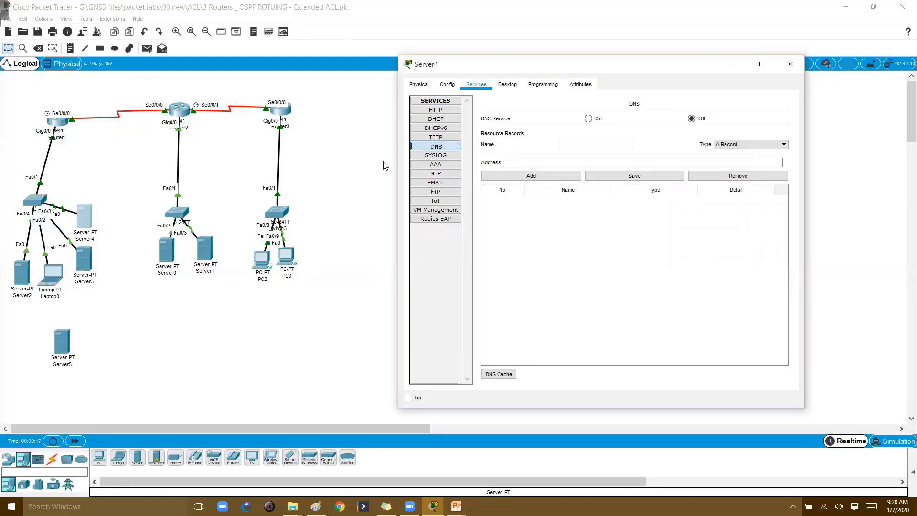
click(790, 64)
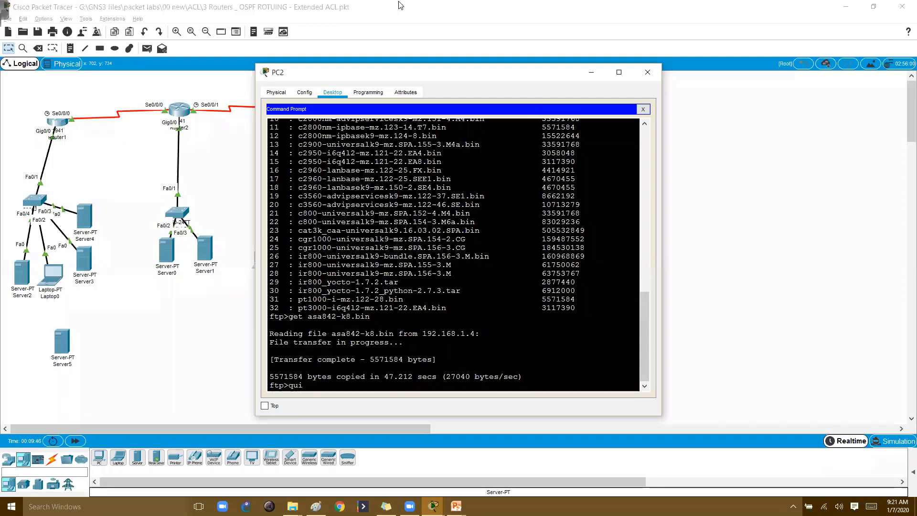
Enter quit at the ftp> prompt once Transfer complete shows, returning PC2 to C:\>
key(Return)
drag(288, 344, 439, 352)
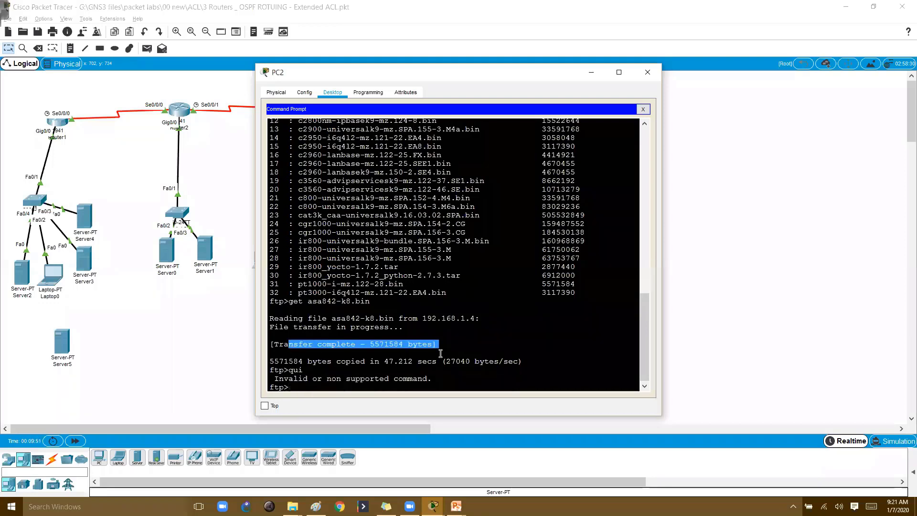
key(Return)
key(Return)
text(quit)
key(Return)
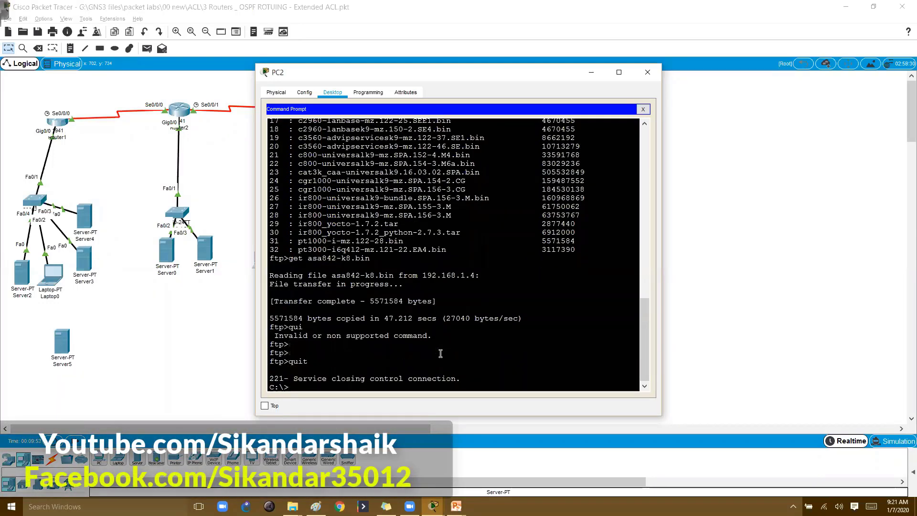
key(Return)
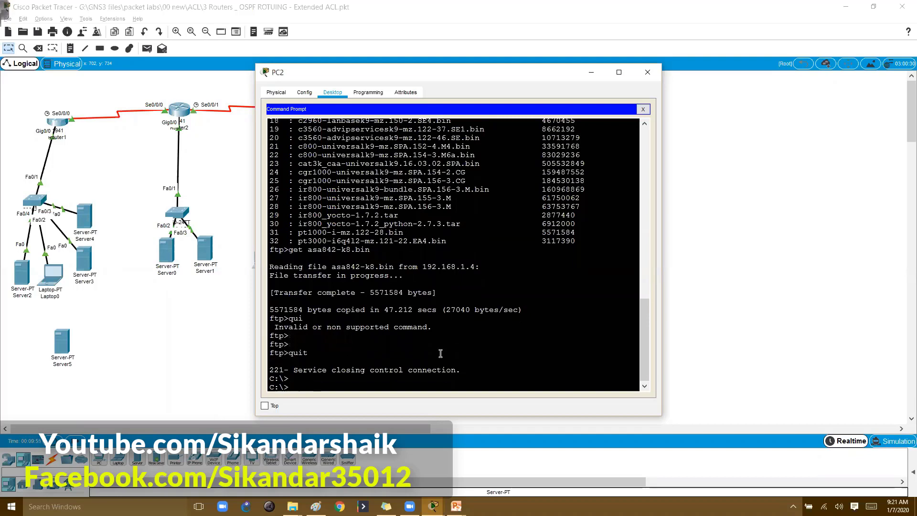